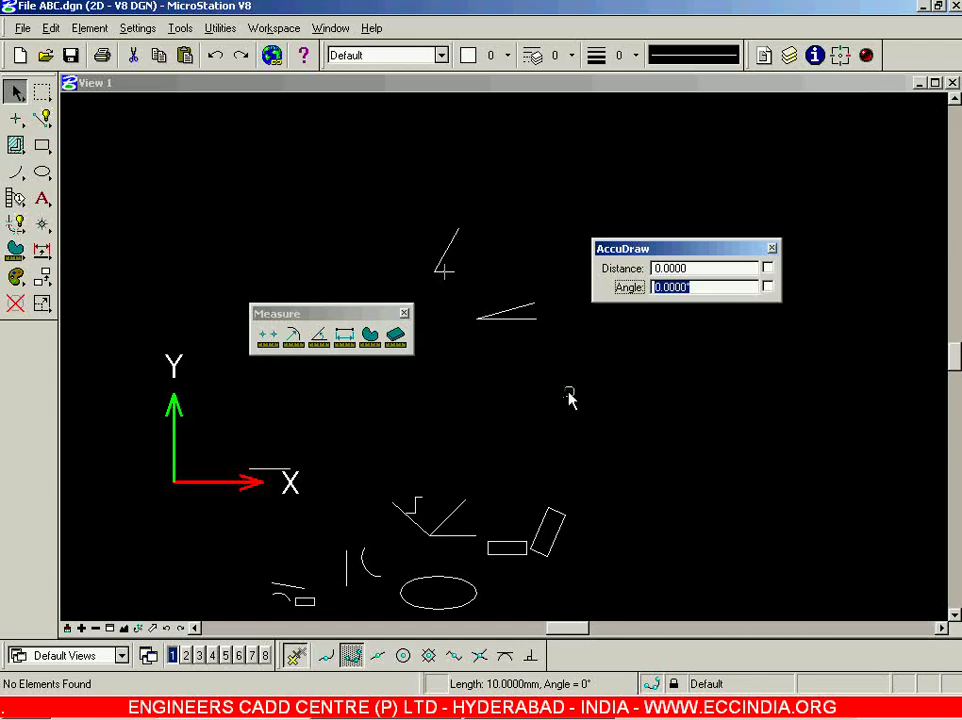
Start the Measure Area tool and review its available measurement methods, keeping Element
{"action": "left_click_drag", "start_coordinate": [293, 242], "coordinate": [277, 205]}
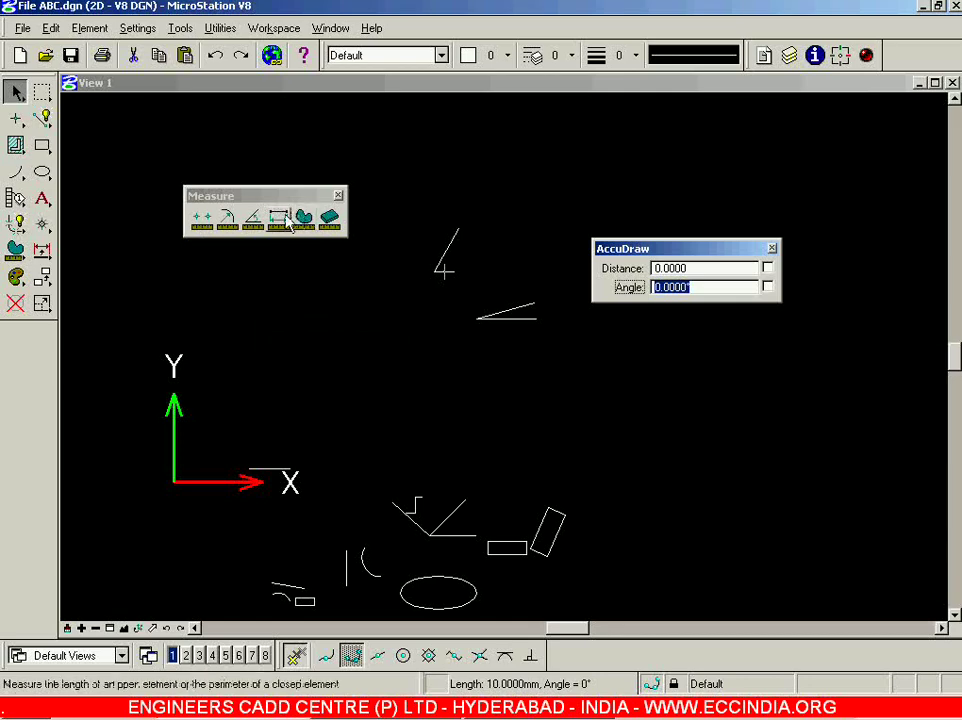
{"action": "left_click", "coordinate": [302, 219]}
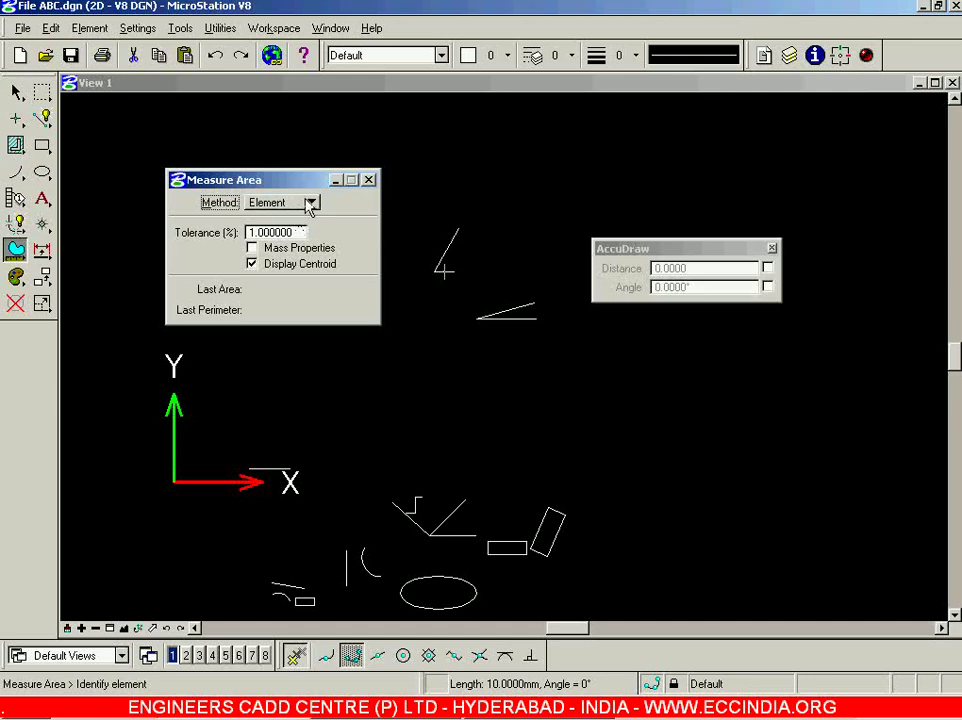
{"action": "left_click", "coordinate": [309, 203]}
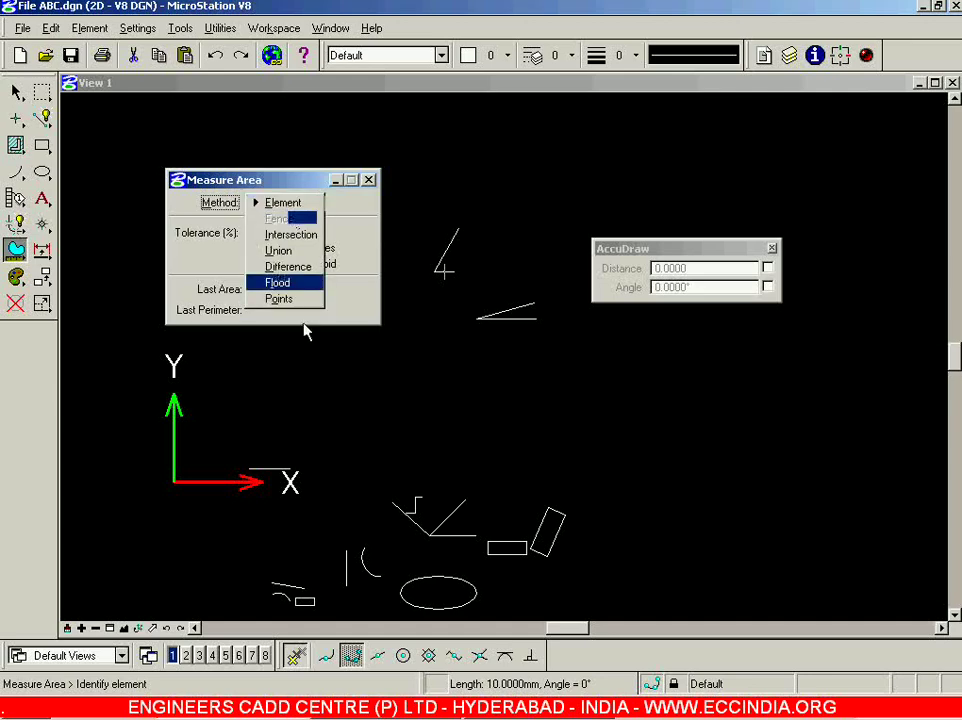
{"action": "left_click", "coordinate": [359, 205]}
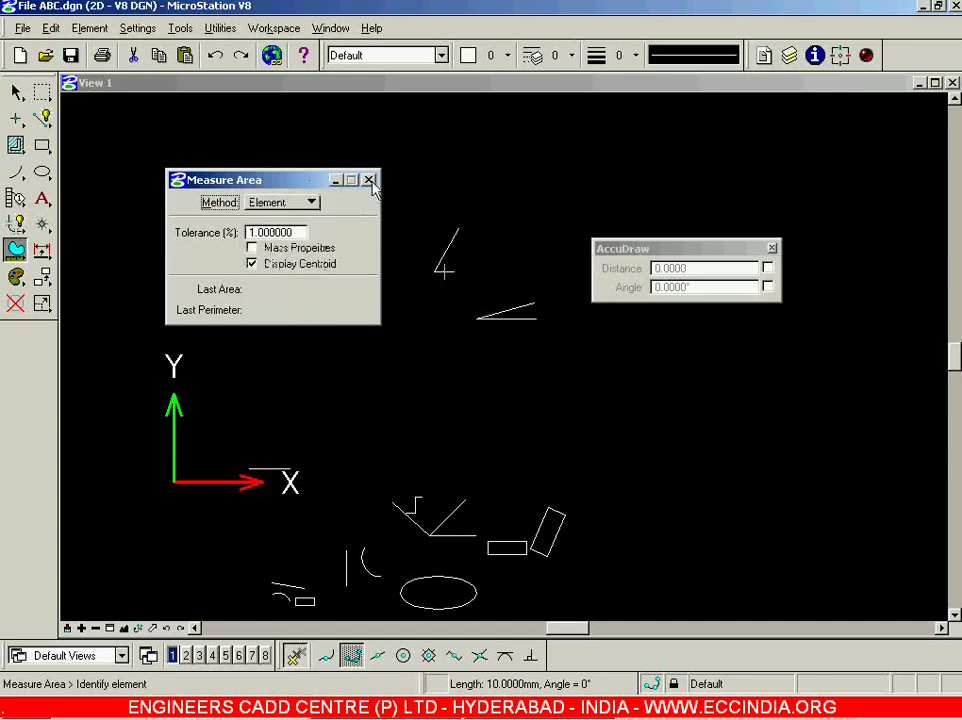
{"action": "left_click_drag", "start_coordinate": [291, 181], "coordinate": [265, 138]}
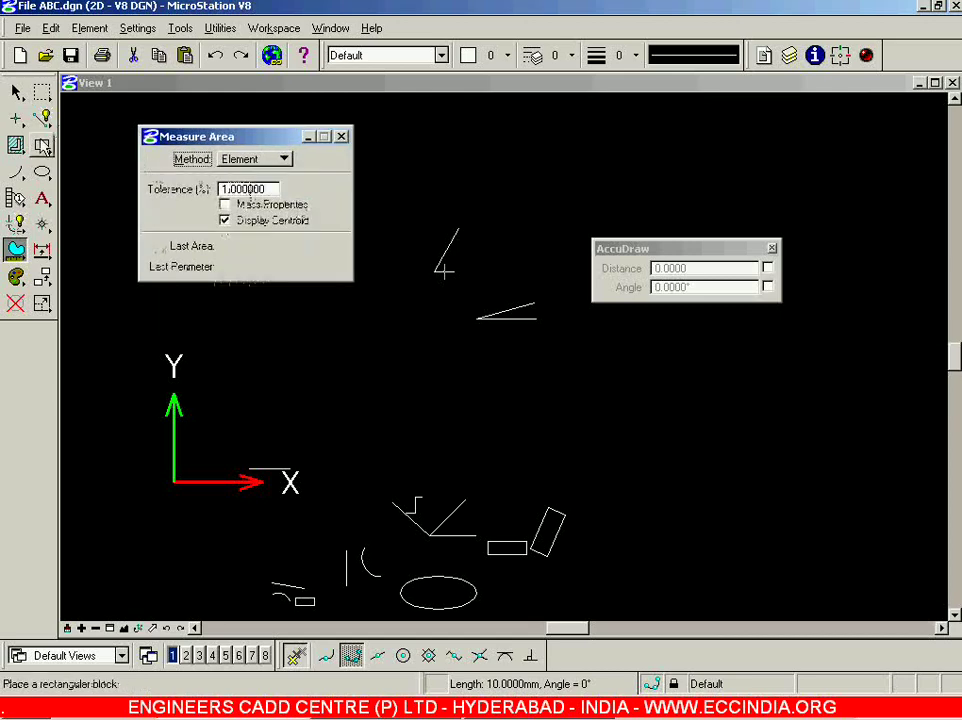
Place an orthogonal block about 99 mm by 39 mm in an empty area of the drawing
{"action": "left_click", "coordinate": [42, 145]}
{"action": "mouse_move", "coordinate": [605, 393]}
{"action": "left_mouse_down", "text": "shift"}
{"action": "mouse_move", "coordinate": [462, 415]}
{"action": "mouse_move", "coordinate": [425, 362]}
{"action": "left_mouse_up", "text": "shift"}
{"action": "left_click", "coordinate": [225, 337]}
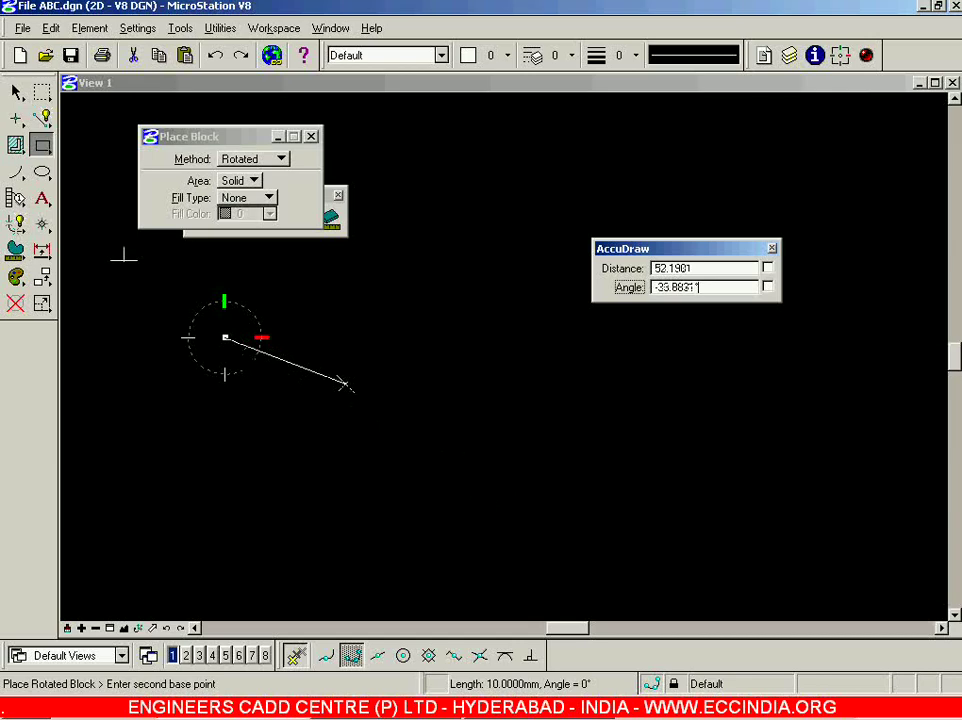
{"action": "left_click", "coordinate": [250, 160]}
{"action": "left_click", "coordinate": [252, 144]}
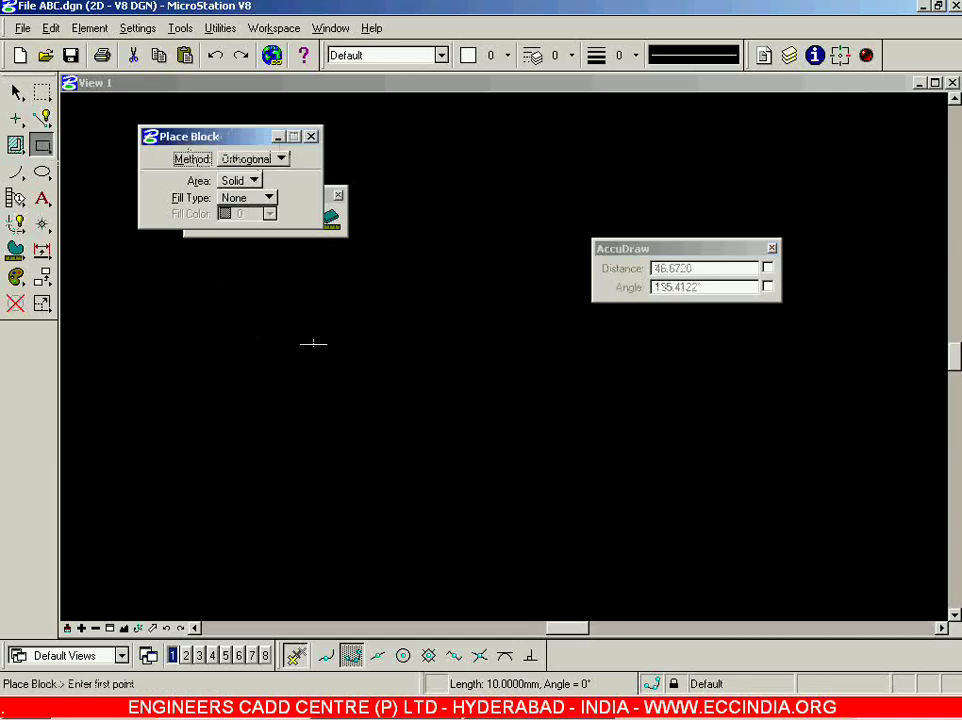
{"action": "left_click", "coordinate": [211, 333]}
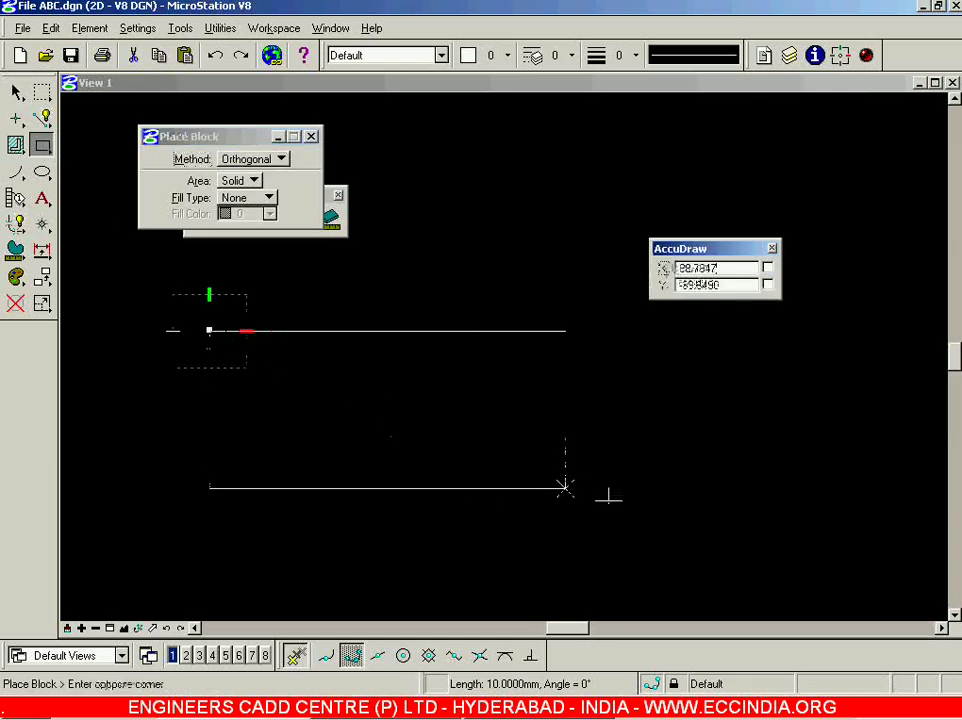
{"action": "left_click", "coordinate": [603, 486]}
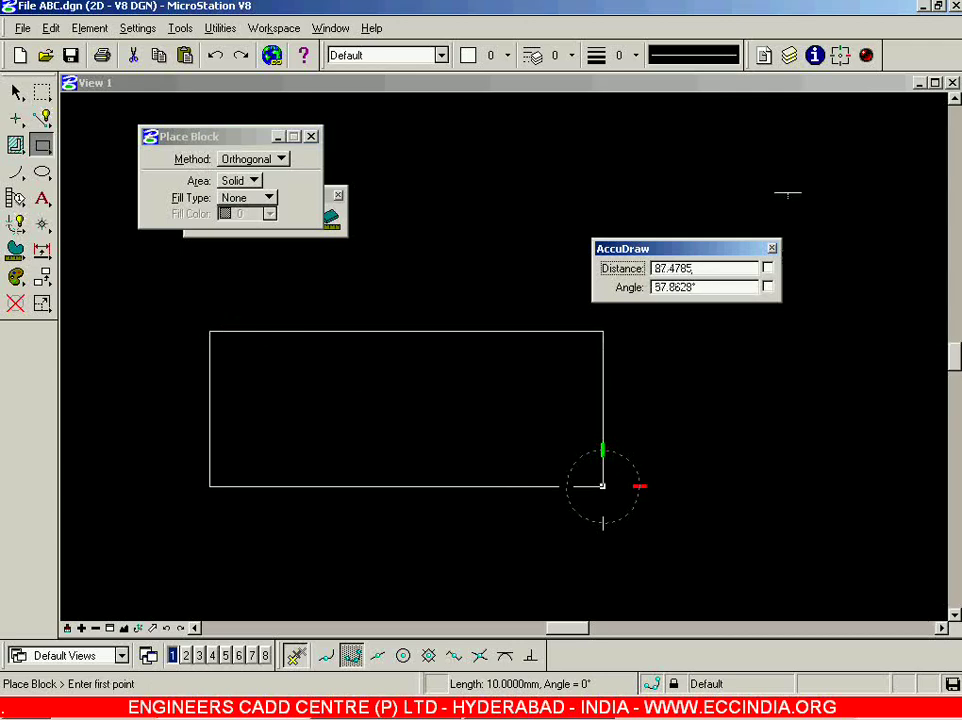
Place an ellipse centred on the midpoint of the block's right edge, with about 50 mm vertical and 27.3 mm horizontal radii
{"action": "left_click", "coordinate": [43, 174]}
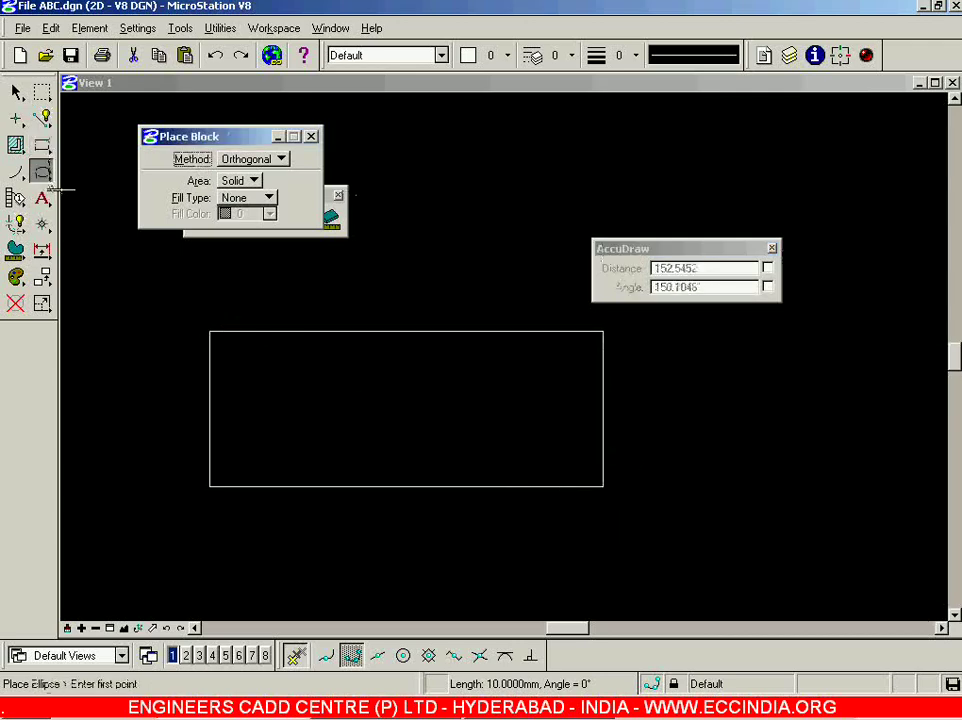
{"action": "left_click", "coordinate": [603, 408]}
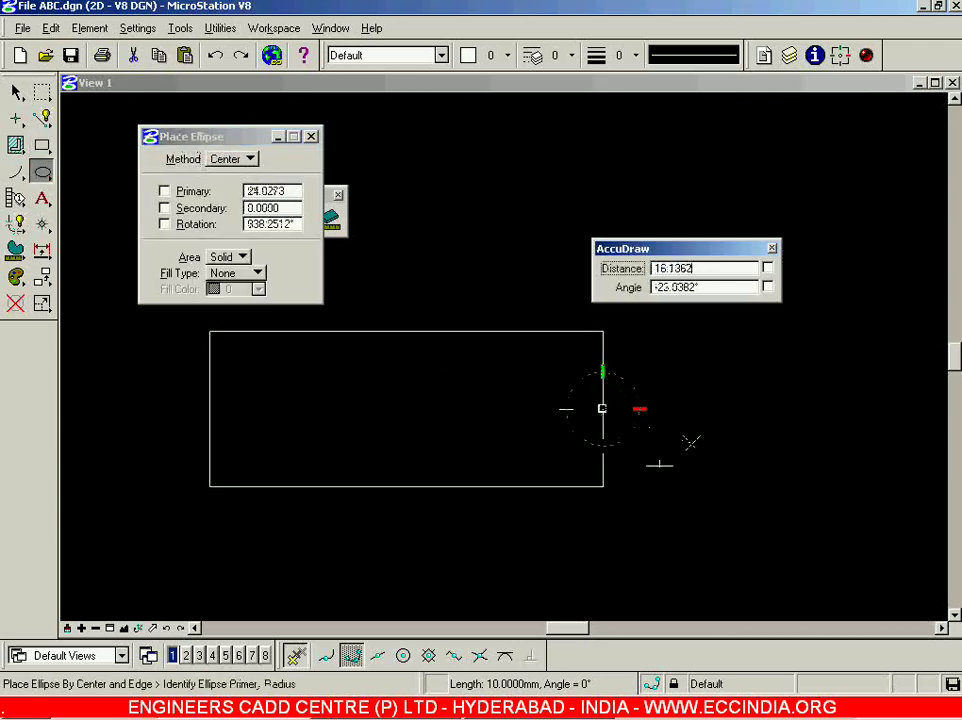
{"action": "left_click", "coordinate": [600, 607]}
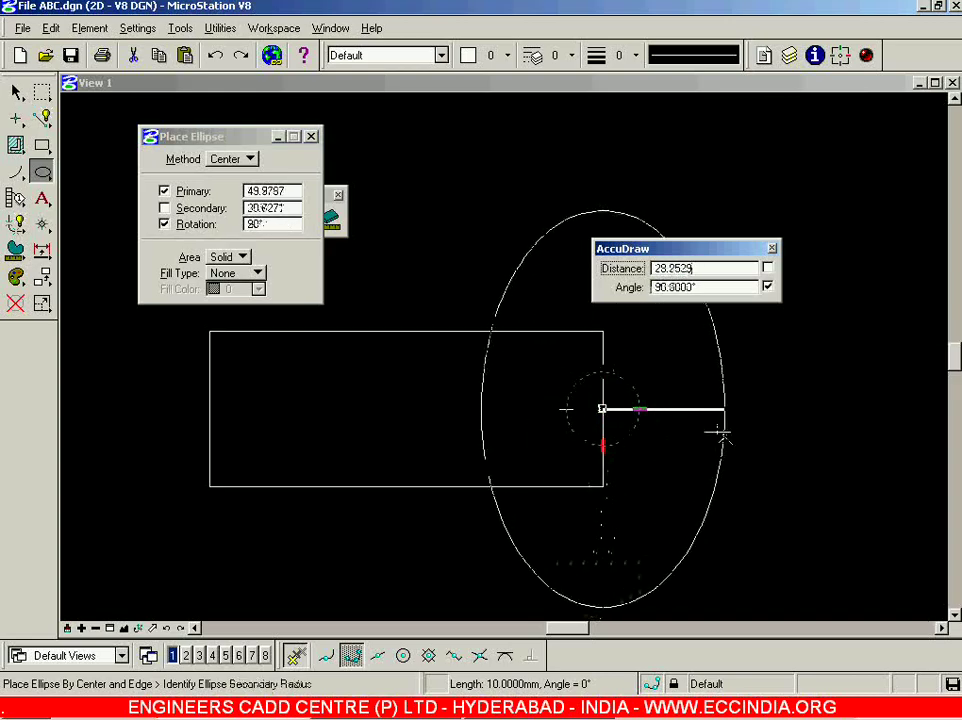
{"action": "left_click", "coordinate": [711, 401]}
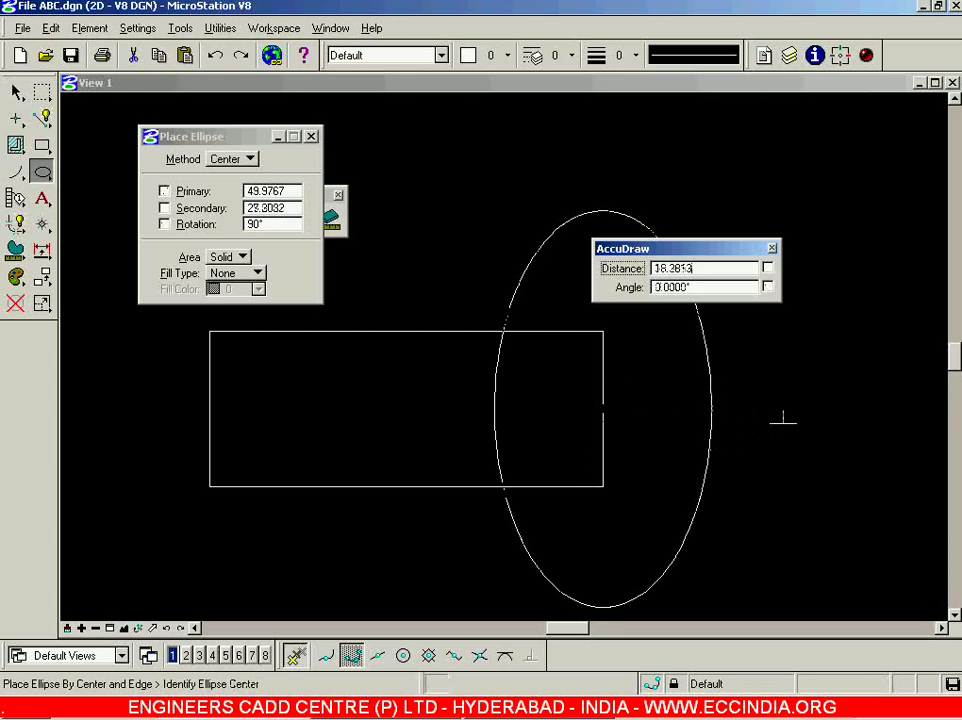
Measure the block's area and perimeter using the Element method, with the windows moved clear of the shapes
{"action": "scroll", "coordinate": [620, 388], "scroll_direction": "down", "scroll_amount": 5}
{"action": "scroll", "coordinate": [620, 390], "scroll_direction": "up", "scroll_amount": 4}
{"action": "scroll", "coordinate": [644, 356], "scroll_direction": "down", "scroll_amount": 2}
{"action": "left_click_drag", "start_coordinate": [695, 254], "coordinate": [858, 132]}
{"action": "left_click_drag", "start_coordinate": [210, 139], "coordinate": [422, 114]}
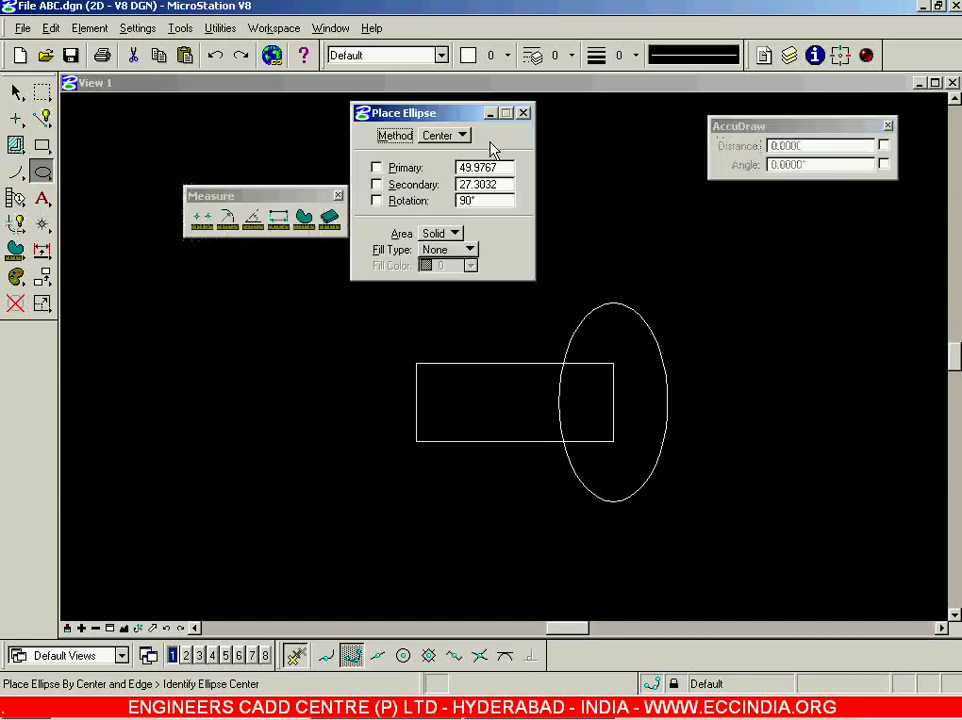
{"action": "left_click", "coordinate": [279, 217]}
{"action": "left_click", "coordinate": [301, 221]}
{"action": "left_click_drag", "start_coordinate": [437, 118], "coordinate": [245, 111]}
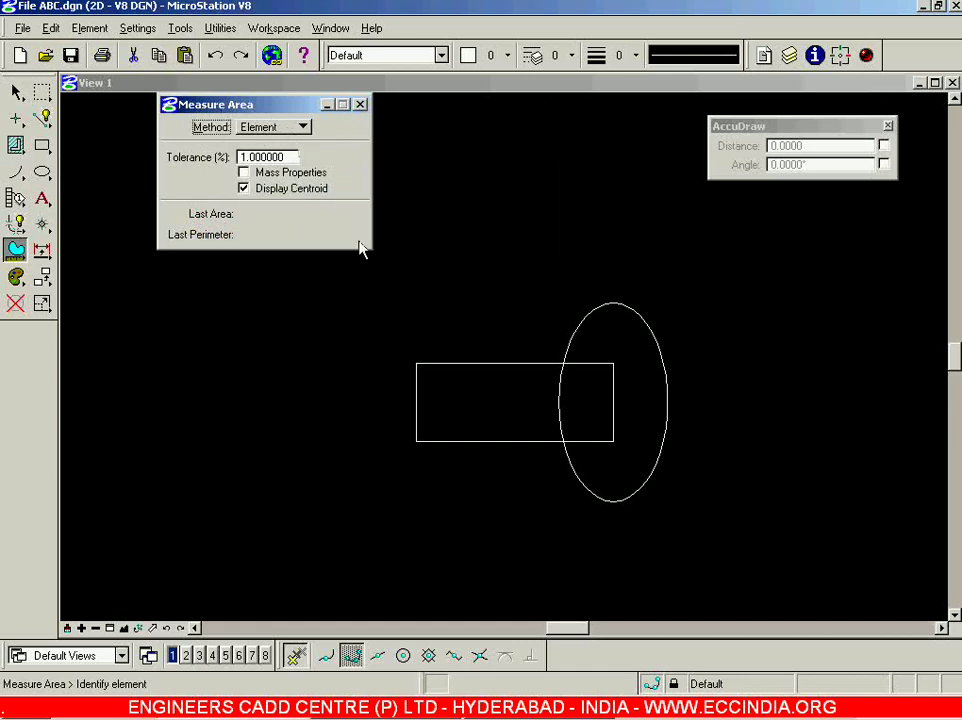
{"action": "left_click", "coordinate": [434, 364]}
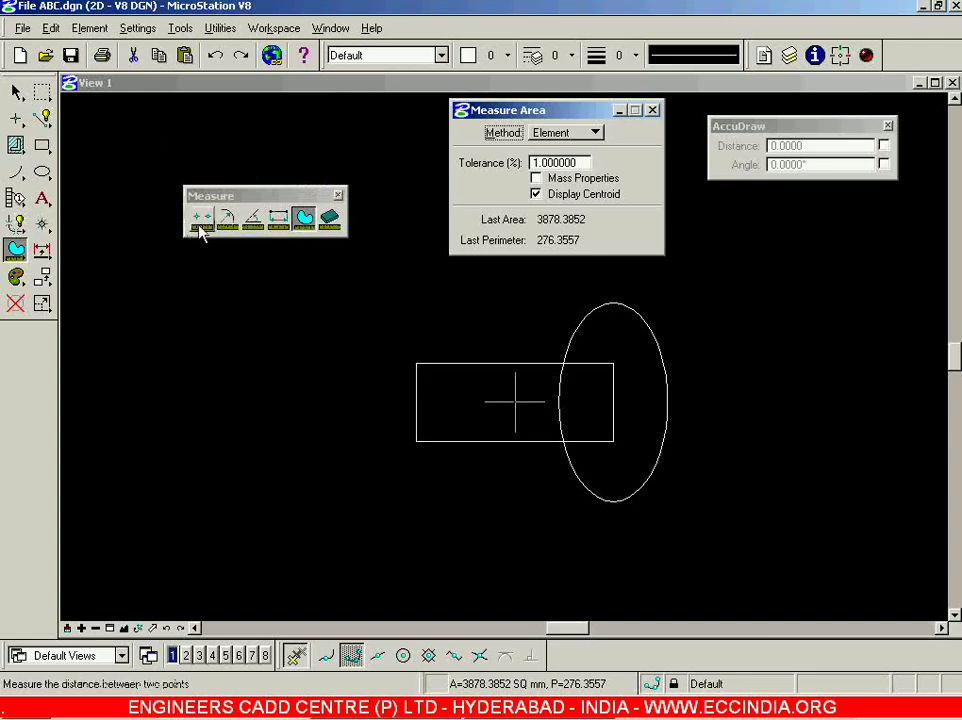
Measure the block's length along its lower edge and its height along its left edge using Between Points
{"action": "left_click", "coordinate": [200, 228]}
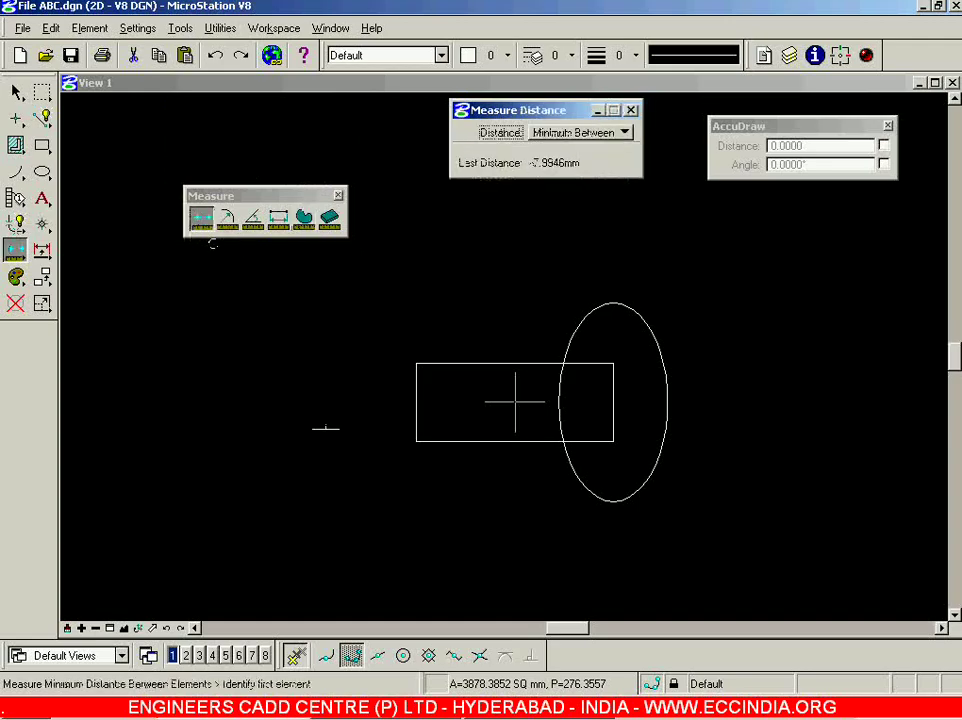
{"action": "left_click", "coordinate": [596, 132]}
{"action": "left_click", "coordinate": [586, 85]}
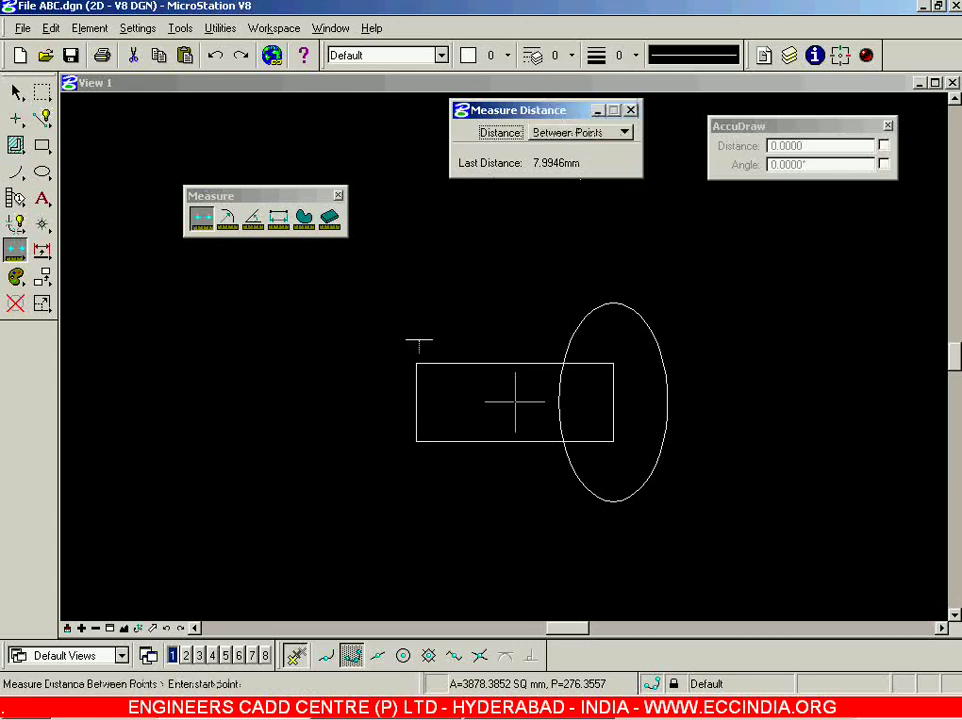
{"action": "left_click", "coordinate": [416, 441]}
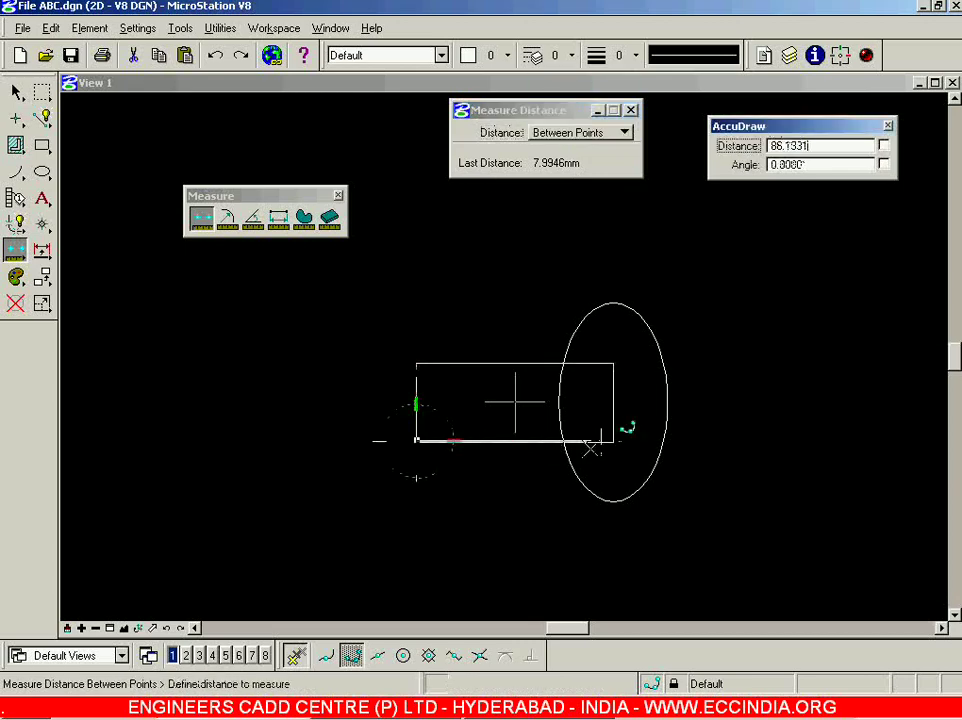
{"action": "left_click", "coordinate": [613, 441]}
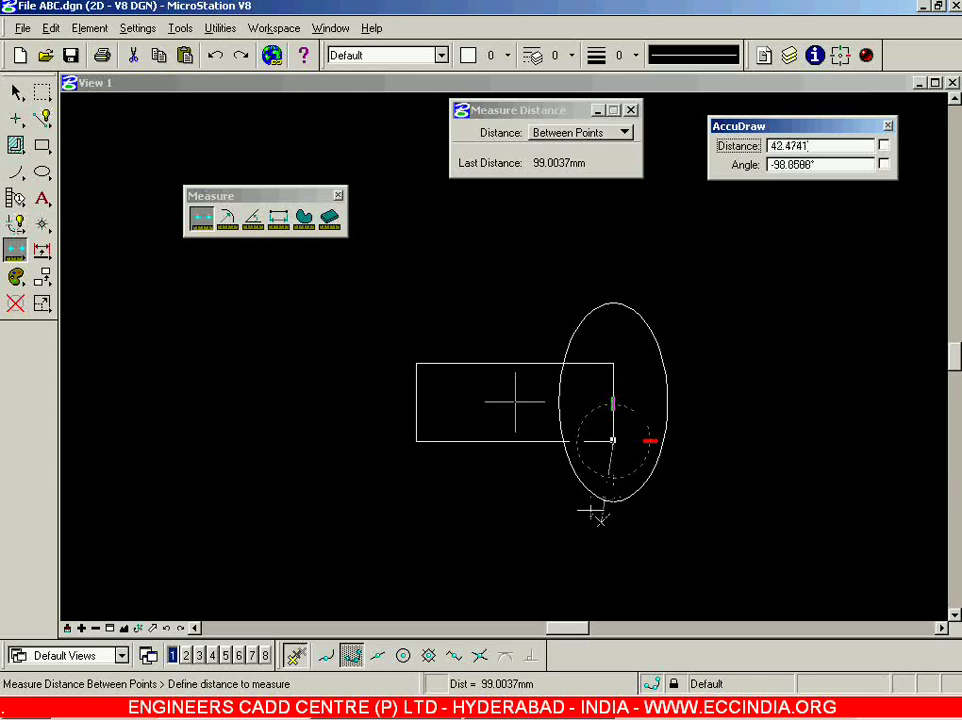
{"action": "right_click", "coordinate": [519, 288]}
{"action": "left_click", "coordinate": [416, 363]}
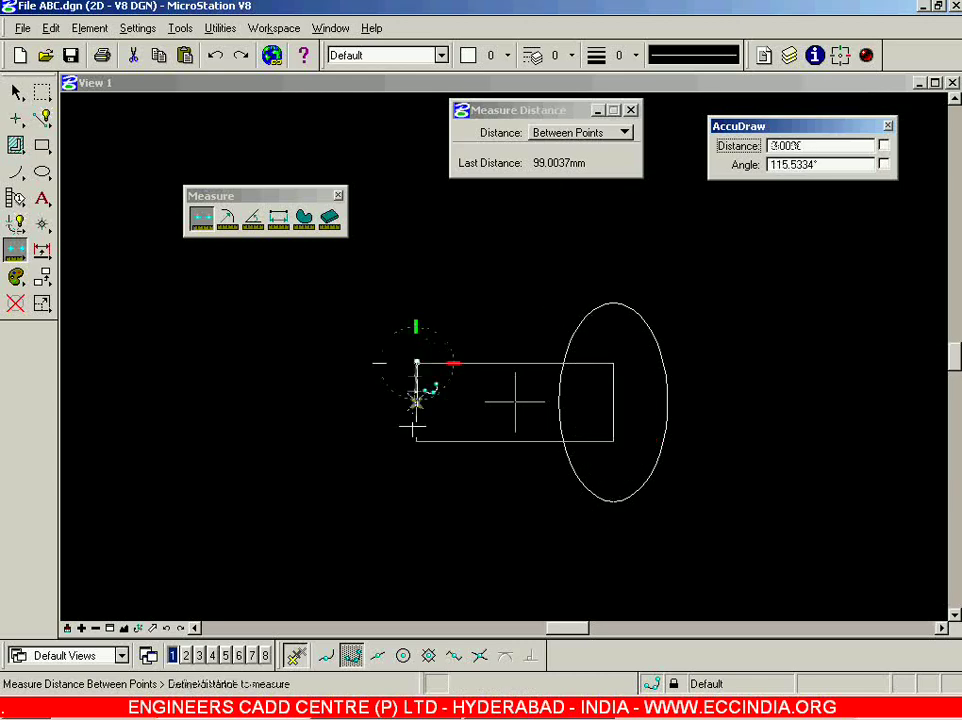
{"action": "left_click", "coordinate": [415, 441]}
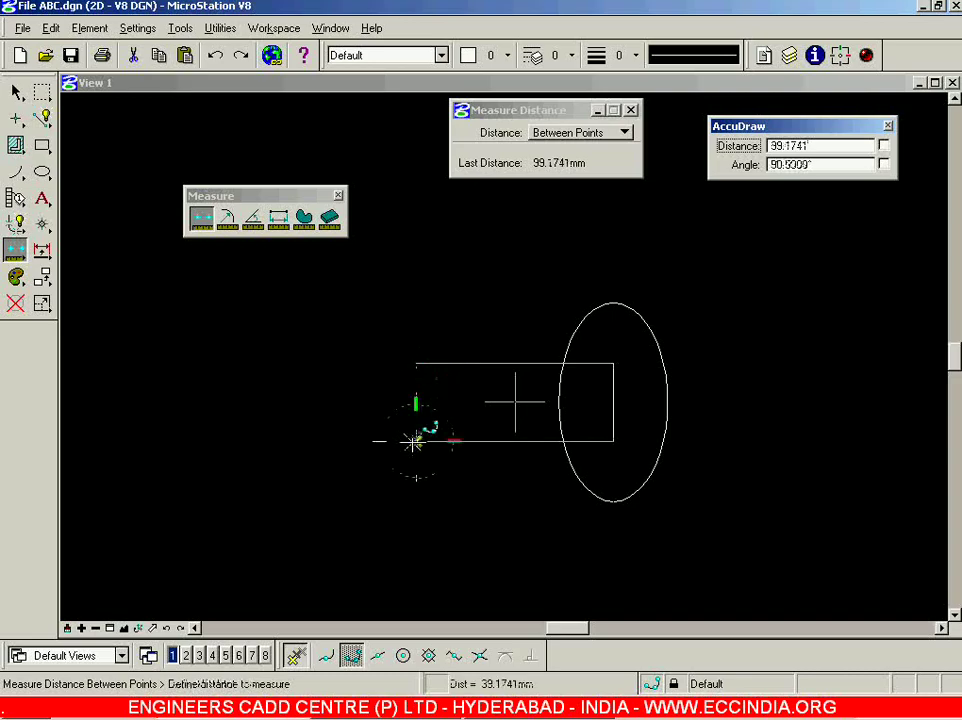
{"action": "right_click", "coordinate": [505, 275]}
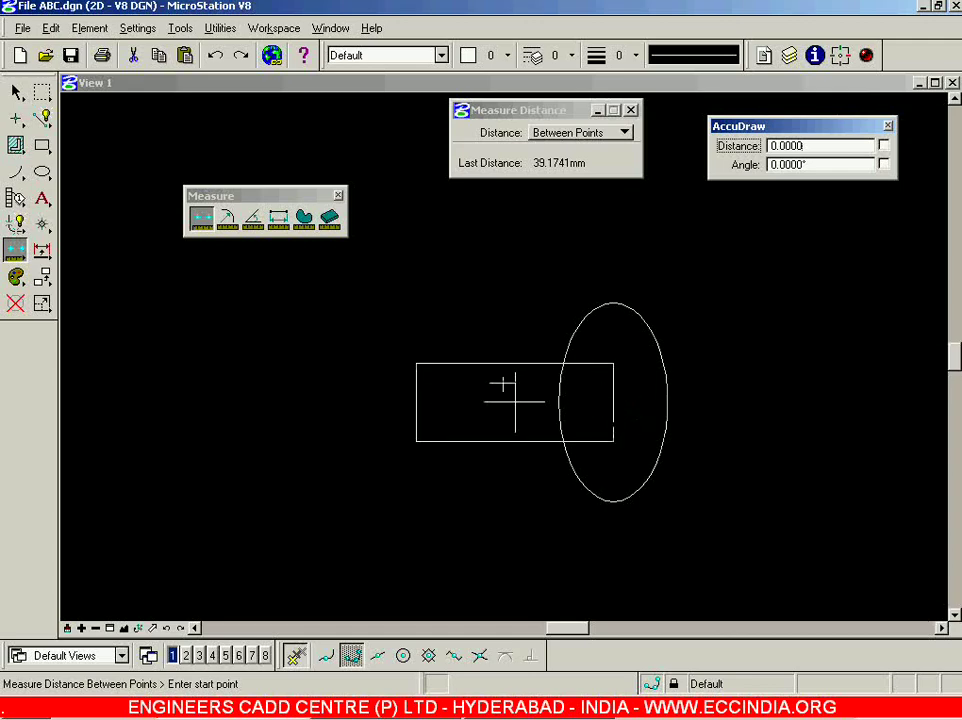
Measure the area common to the block and the ellipse using the Intersection method
{"action": "left_click", "coordinate": [306, 219]}
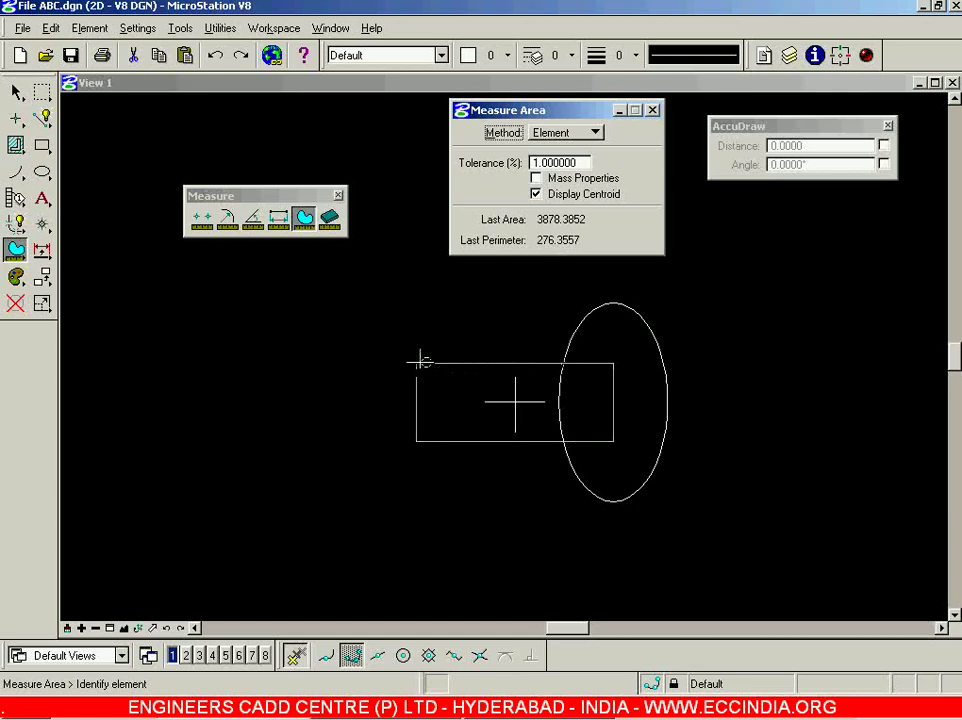
{"action": "left_click", "coordinate": [656, 344]}
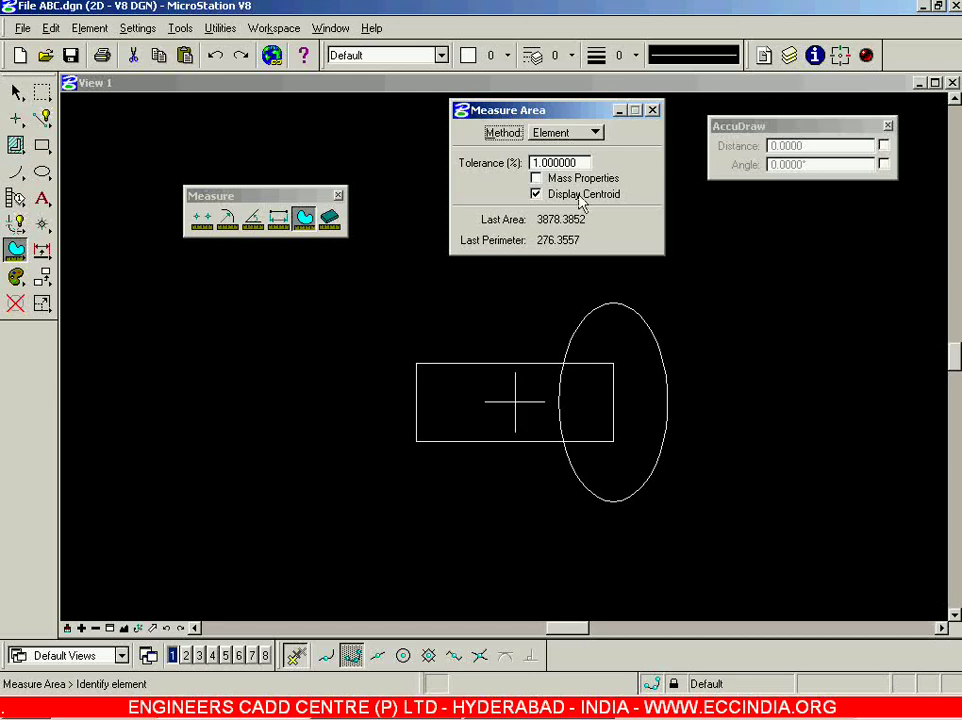
{"action": "left_click", "coordinate": [586, 136]}
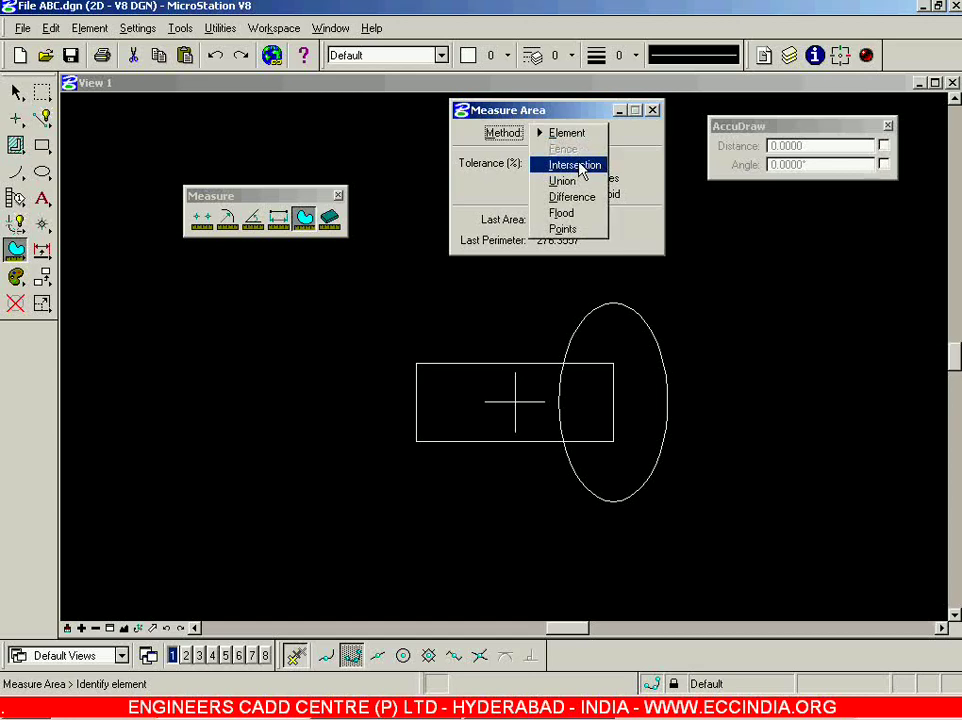
{"action": "left_click", "coordinate": [580, 167]}
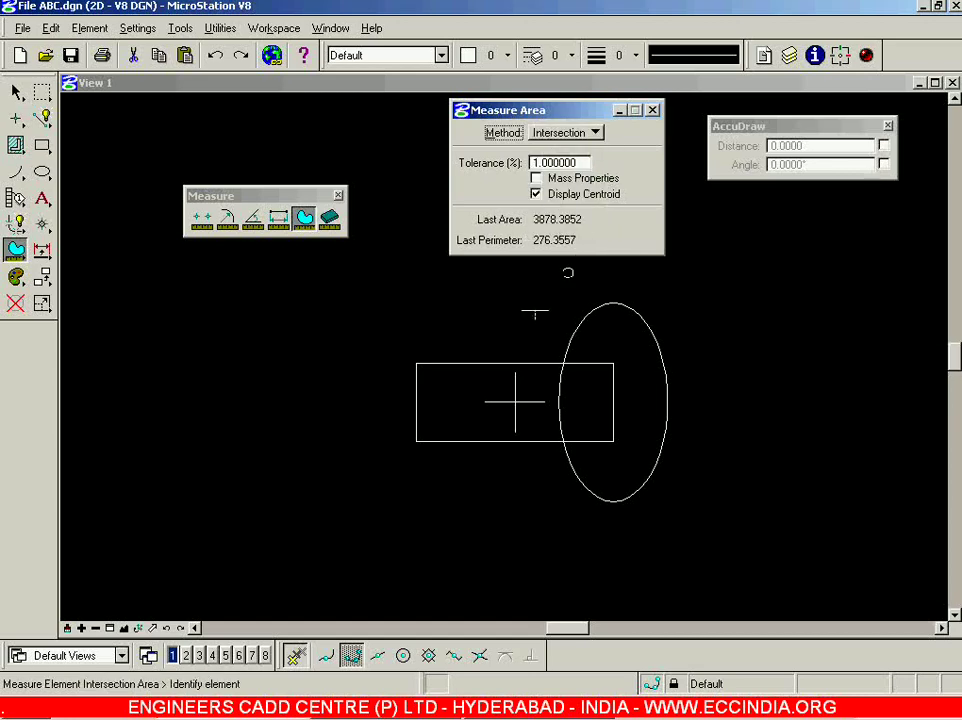
{"action": "left_click", "coordinate": [425, 362]}
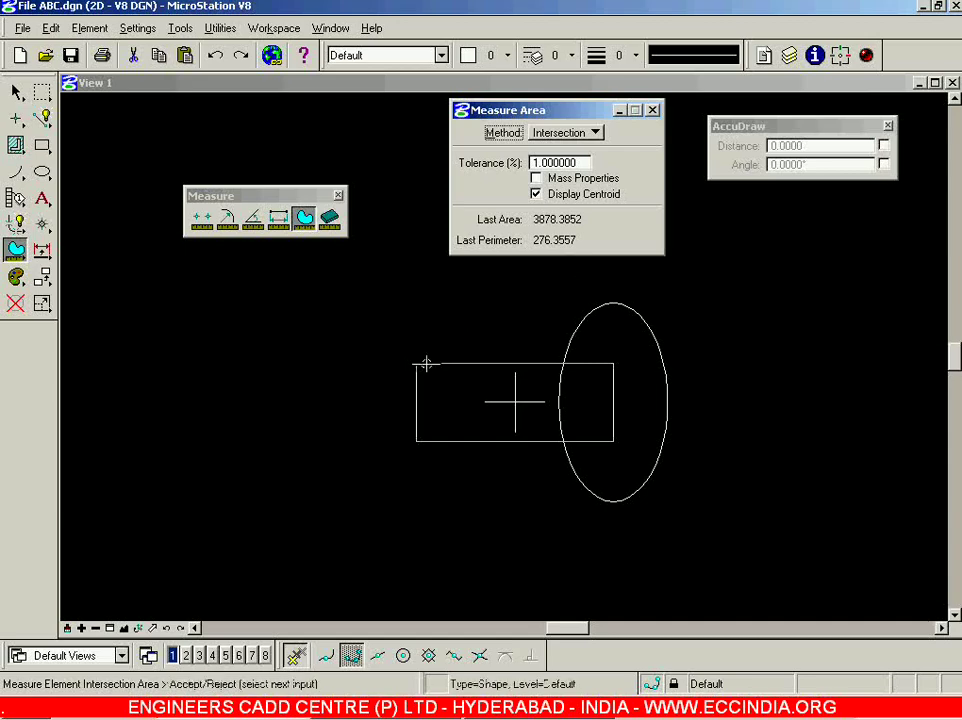
{"action": "left_click", "coordinate": [622, 302]}
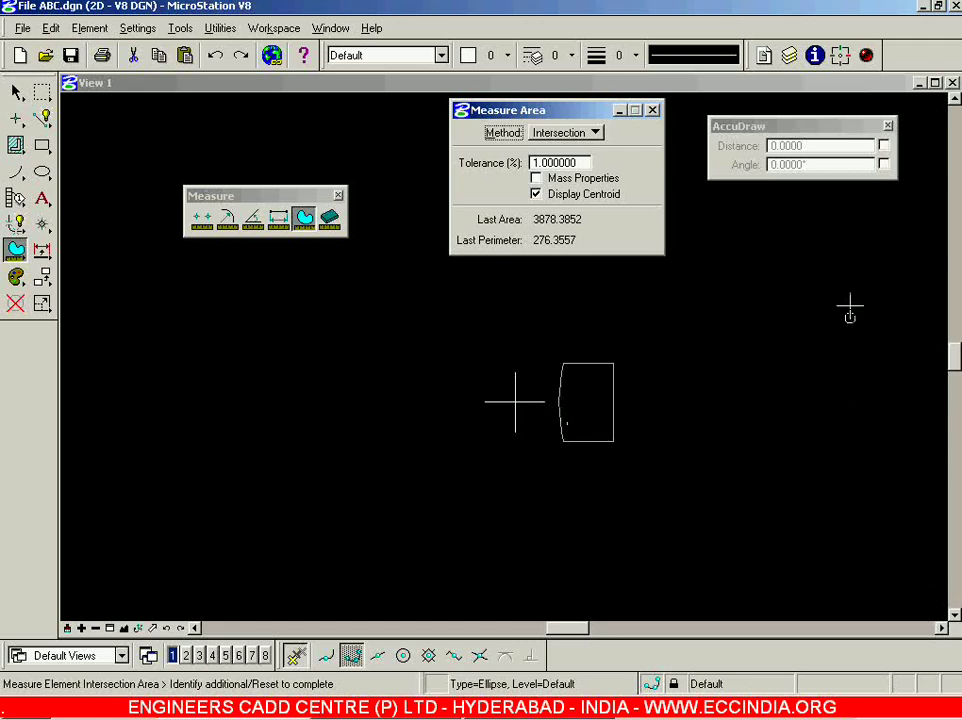
{"action": "right_click", "coordinate": [876, 276]}
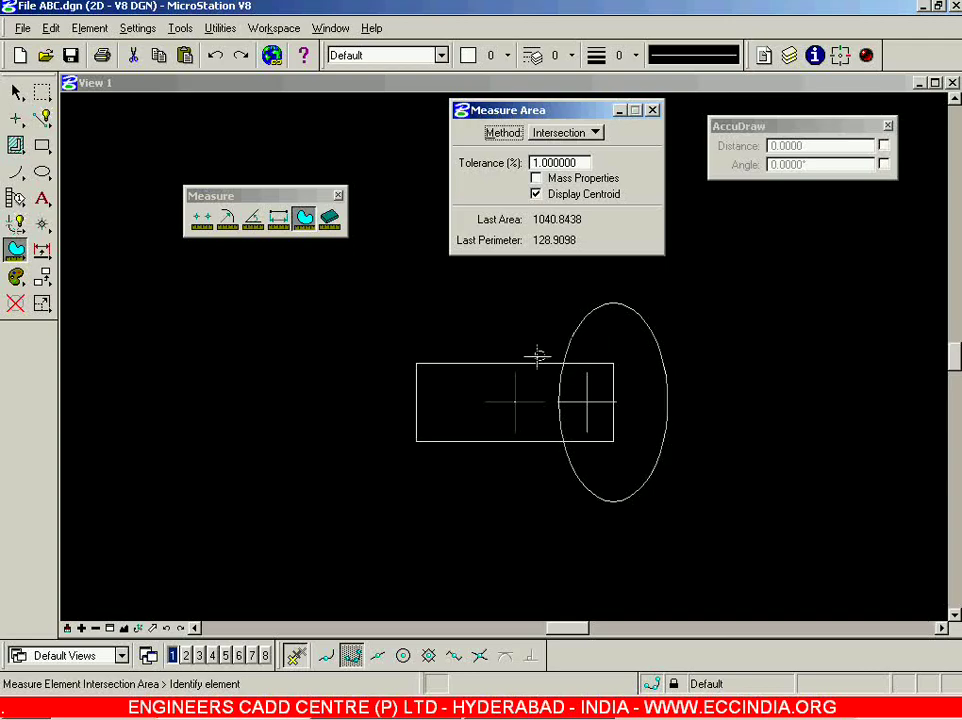
Turn off Display Centroid for area measurement and move the Measure Area window clear of the ellipse
{"action": "scroll", "coordinate": [451, 322], "scroll_direction": "down", "scroll_amount": 3}
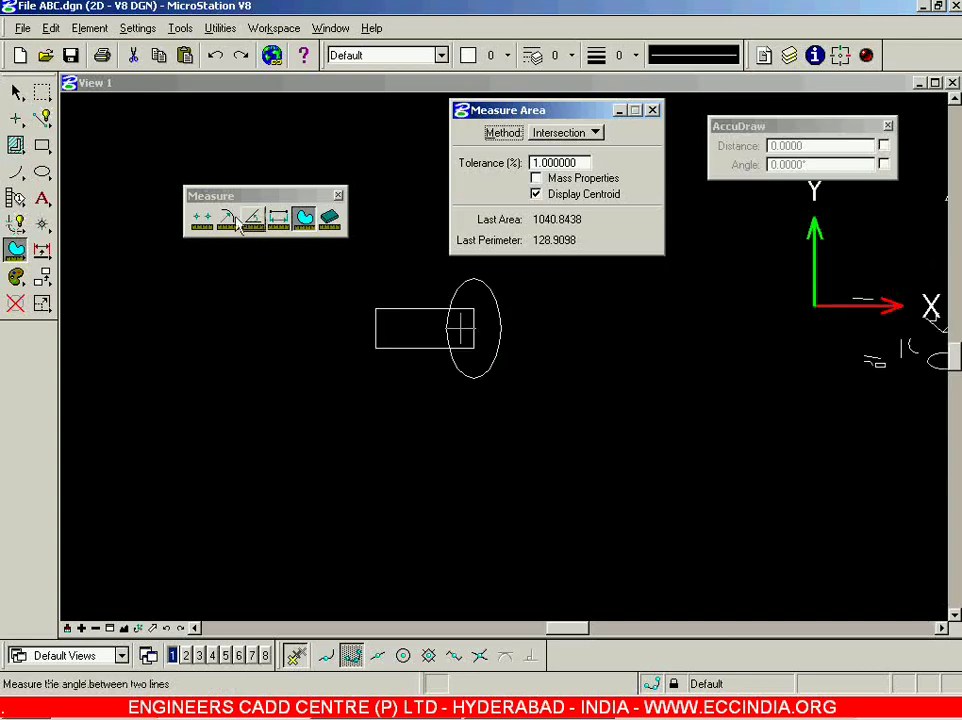
{"action": "left_click", "coordinate": [17, 92]}
{"action": "scroll", "coordinate": [457, 338], "scroll_direction": "up", "scroll_amount": 4}
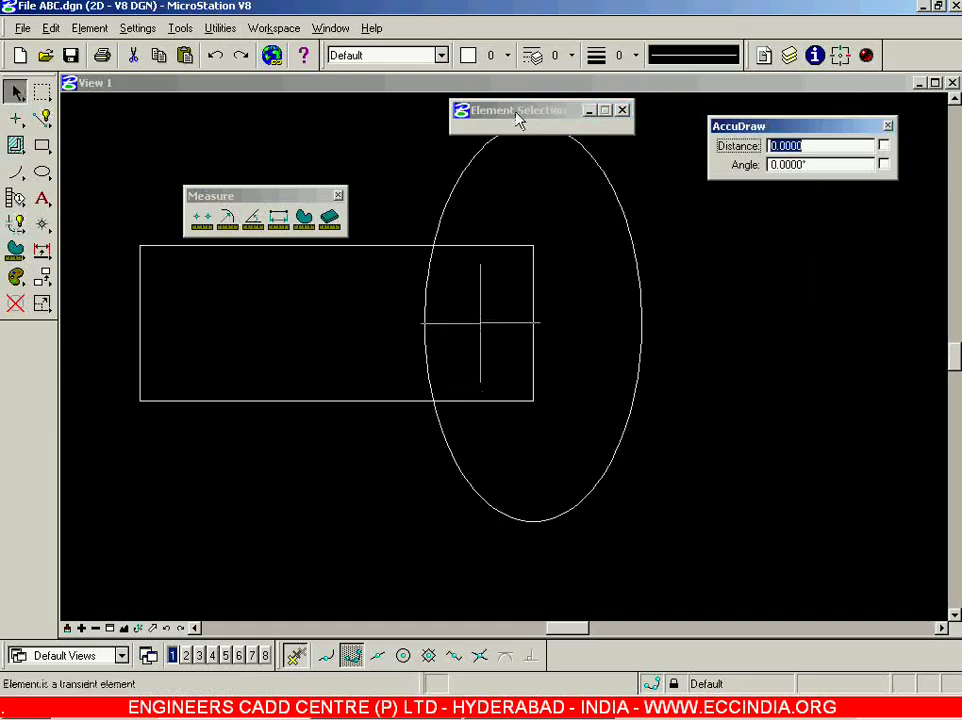
{"action": "left_click", "coordinate": [302, 219]}
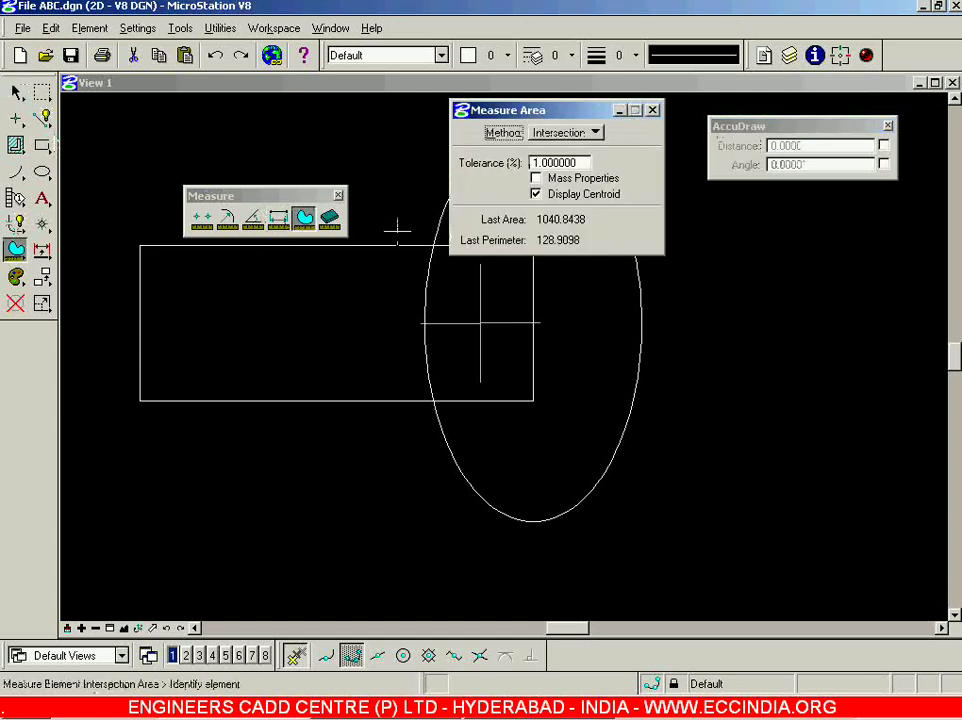
{"action": "left_click", "coordinate": [589, 203]}
{"action": "left_click_drag", "start_coordinate": [541, 114], "coordinate": [794, 262]}
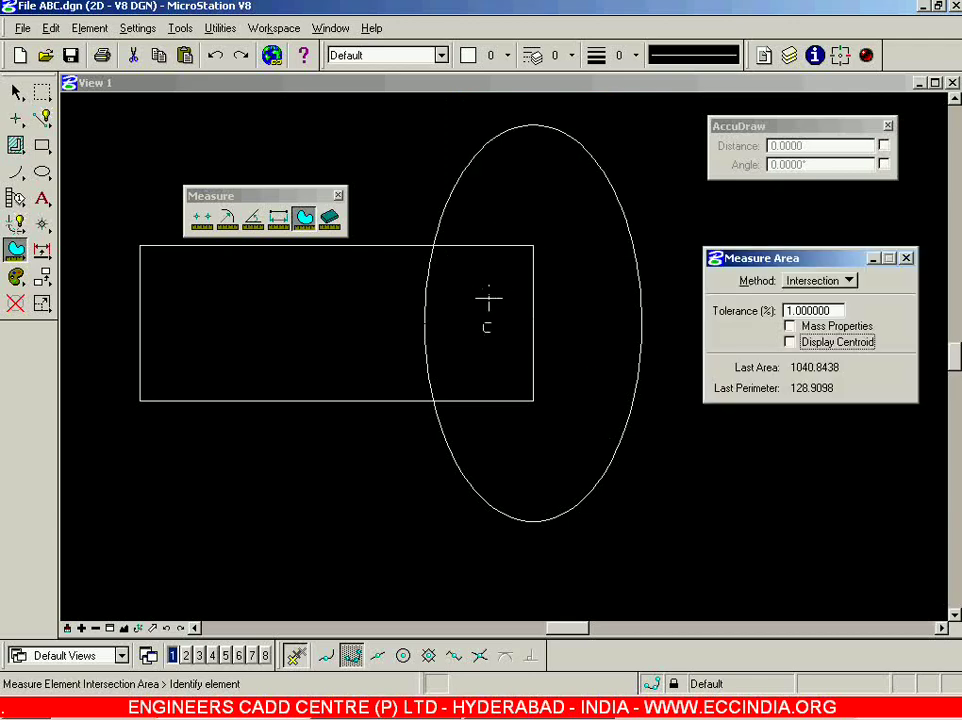
Measure the combined area and perimeter of the block and the ellipse using the Union method
{"action": "left_click", "coordinate": [846, 280]}
{"action": "left_click", "coordinate": [836, 296]}
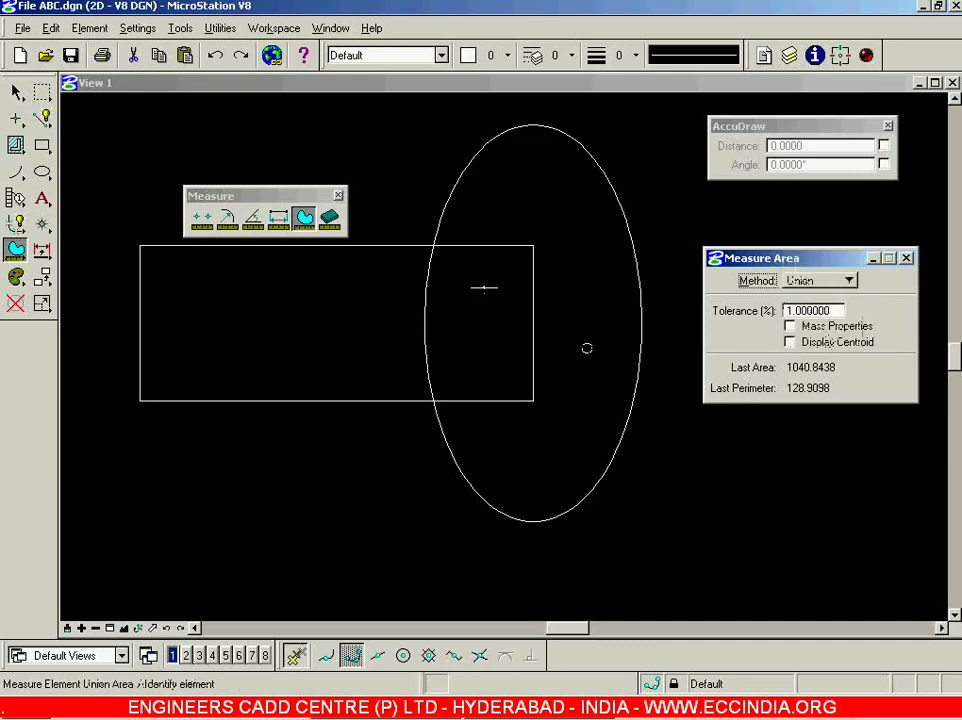
{"action": "left_click", "coordinate": [489, 251]}
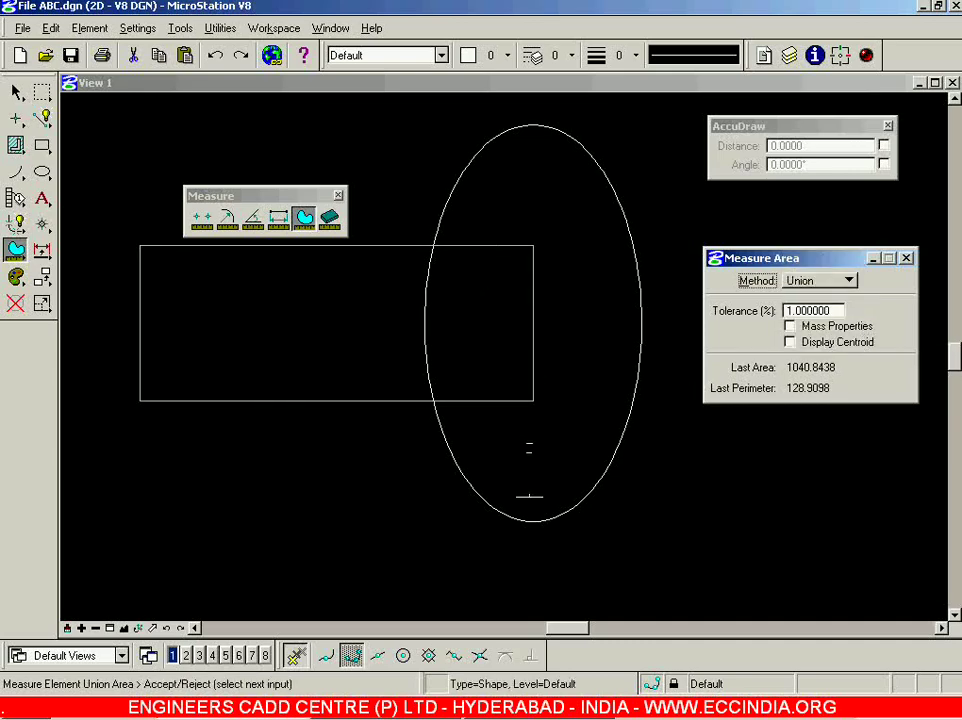
{"action": "left_click", "coordinate": [528, 517]}
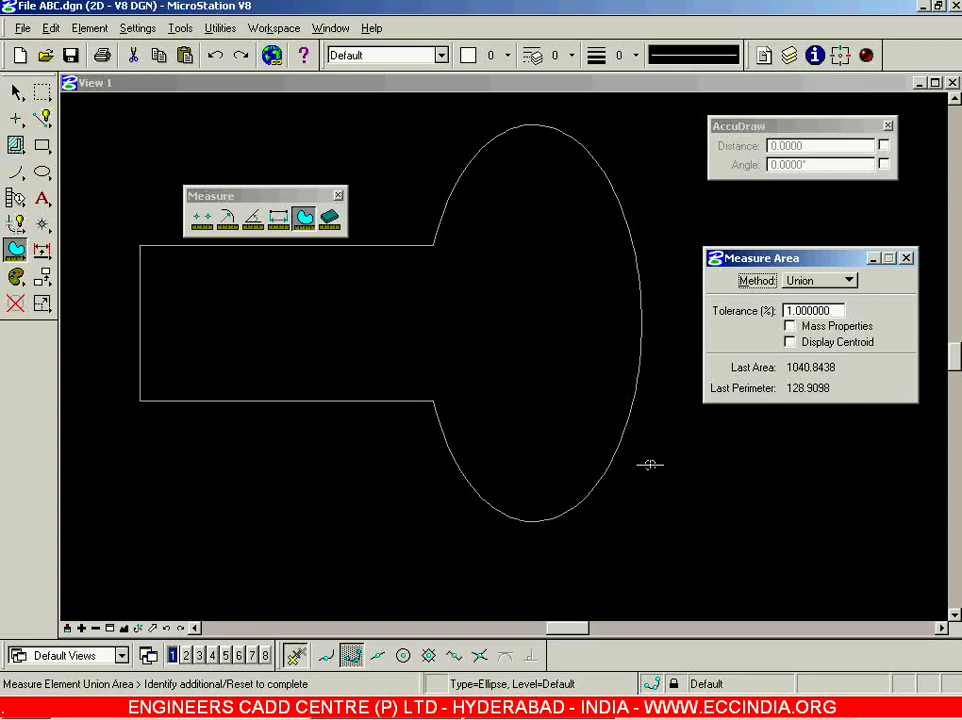
{"action": "right_click", "coordinate": [822, 495]}
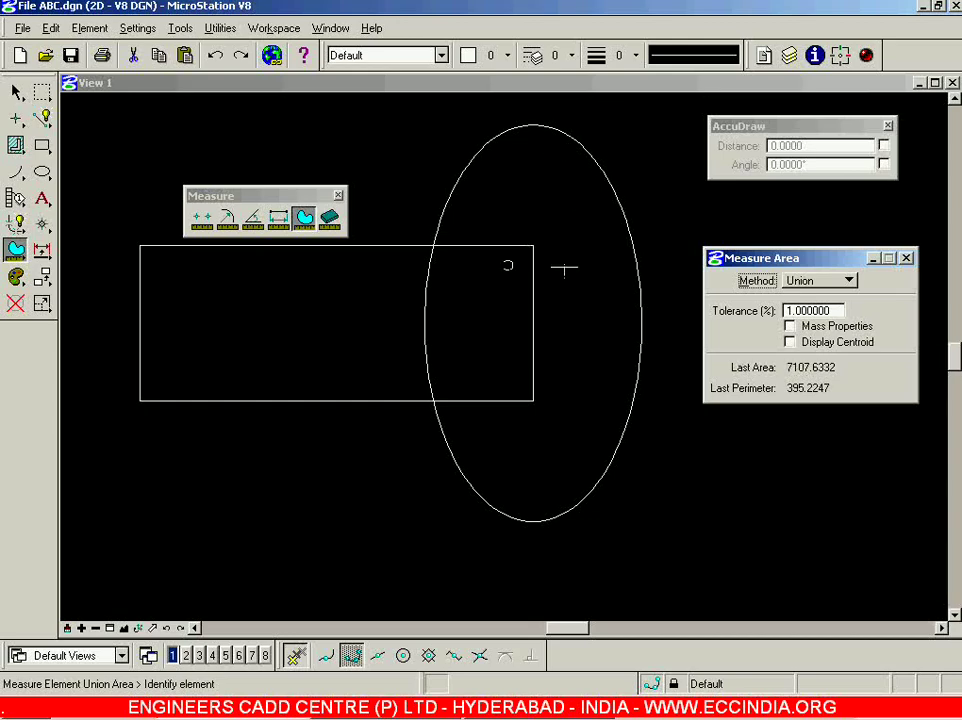
Measure the area left when the block is subtracted from the ellipse using the Difference method
{"action": "left_click", "coordinate": [828, 281]}
{"action": "left_click", "coordinate": [838, 298]}
{"action": "left_click", "coordinate": [617, 212]}
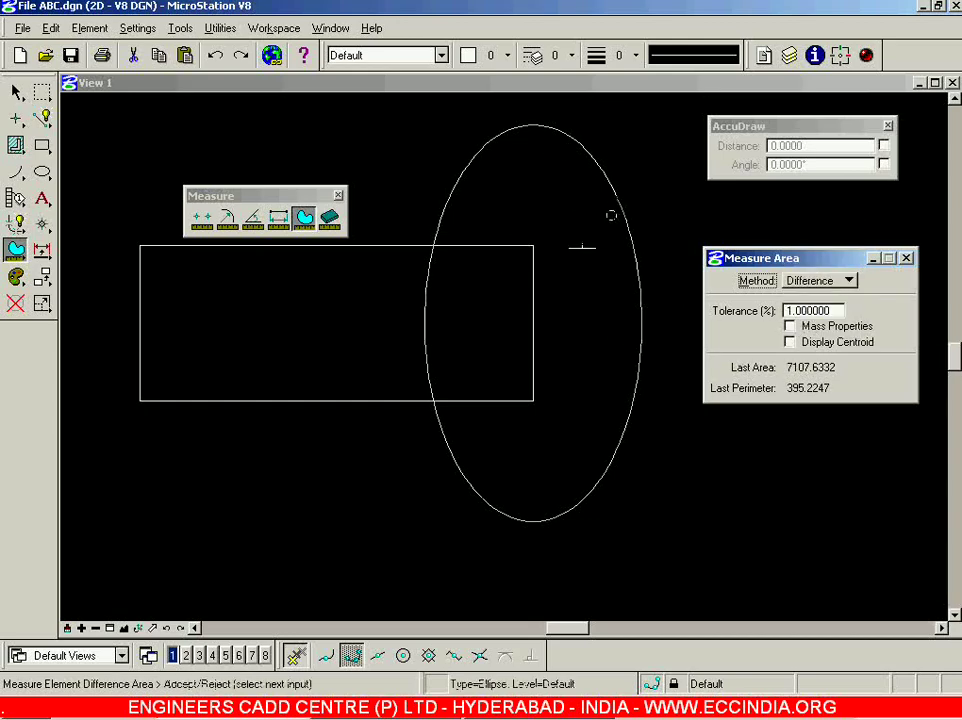
{"action": "left_click", "coordinate": [533, 283]}
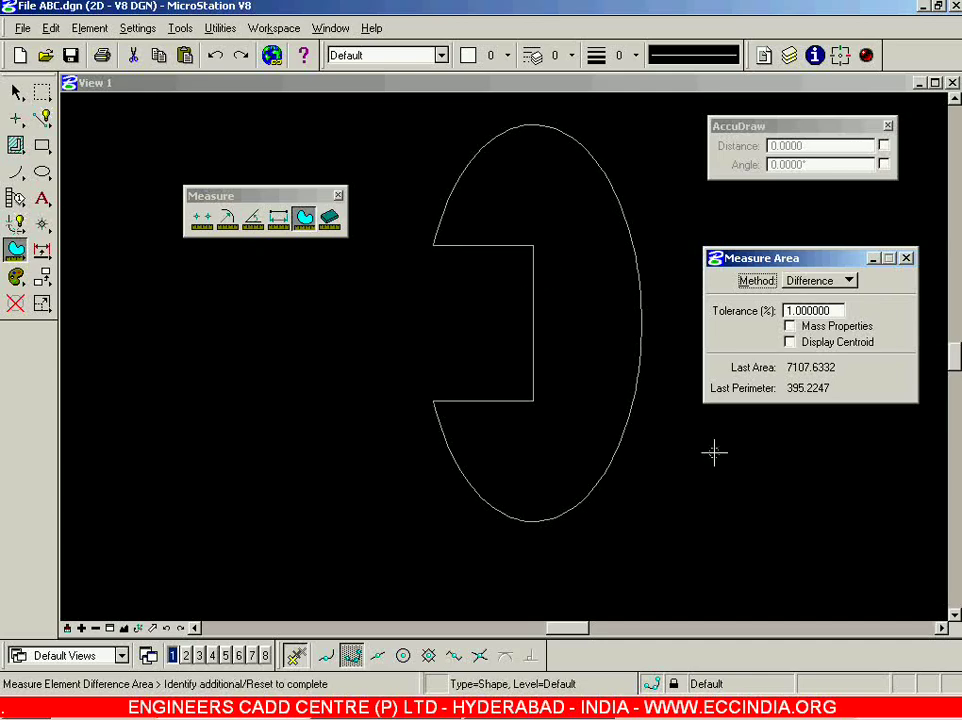
{"action": "right_click", "coordinate": [717, 446]}
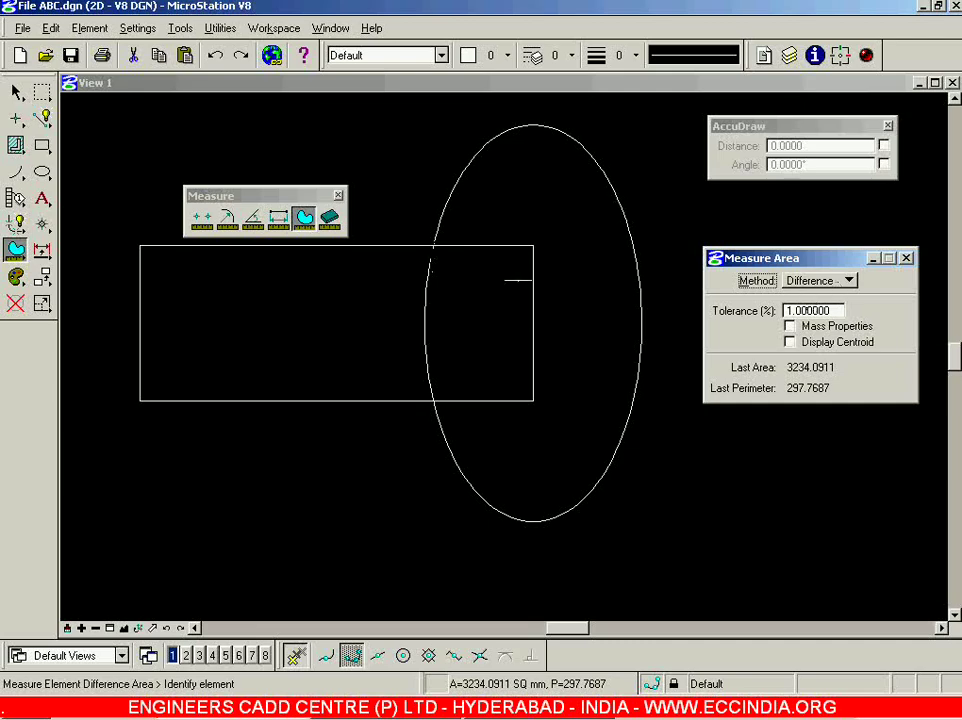
Measure the area left when the ellipse is subtracted from the block, keeping the Difference method
{"action": "left_click", "coordinate": [406, 244]}
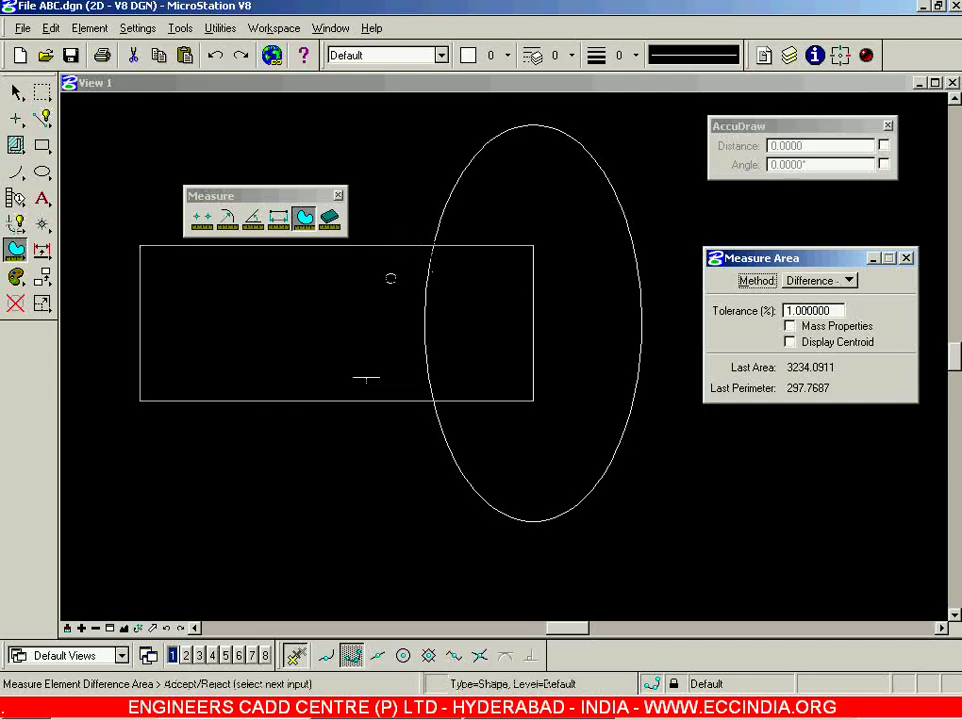
{"action": "left_click", "coordinate": [466, 479]}
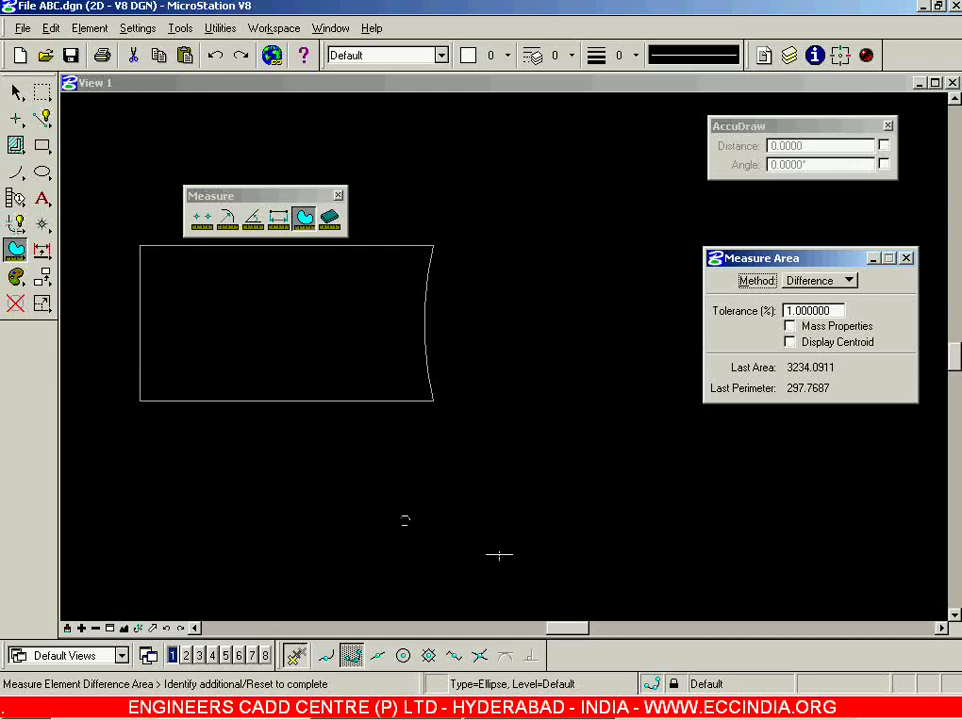
{"action": "right_click", "coordinate": [745, 558]}
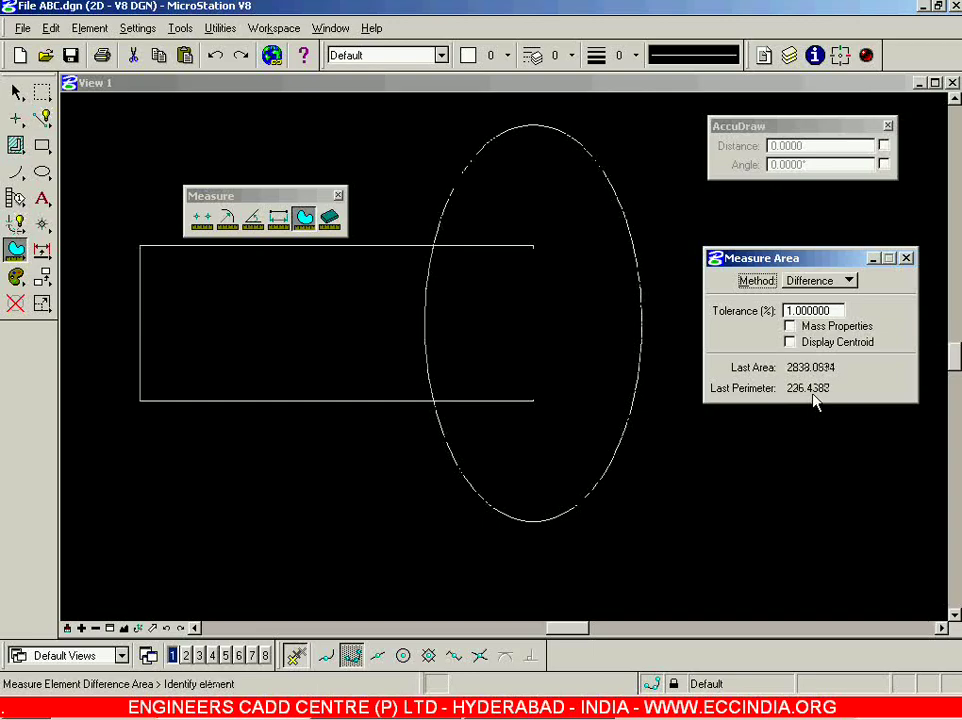
Measure the enclosed part of the ellipse outside the block using the Flood method
{"action": "left_click", "coordinate": [849, 282]}
{"action": "left_click", "coordinate": [845, 298]}
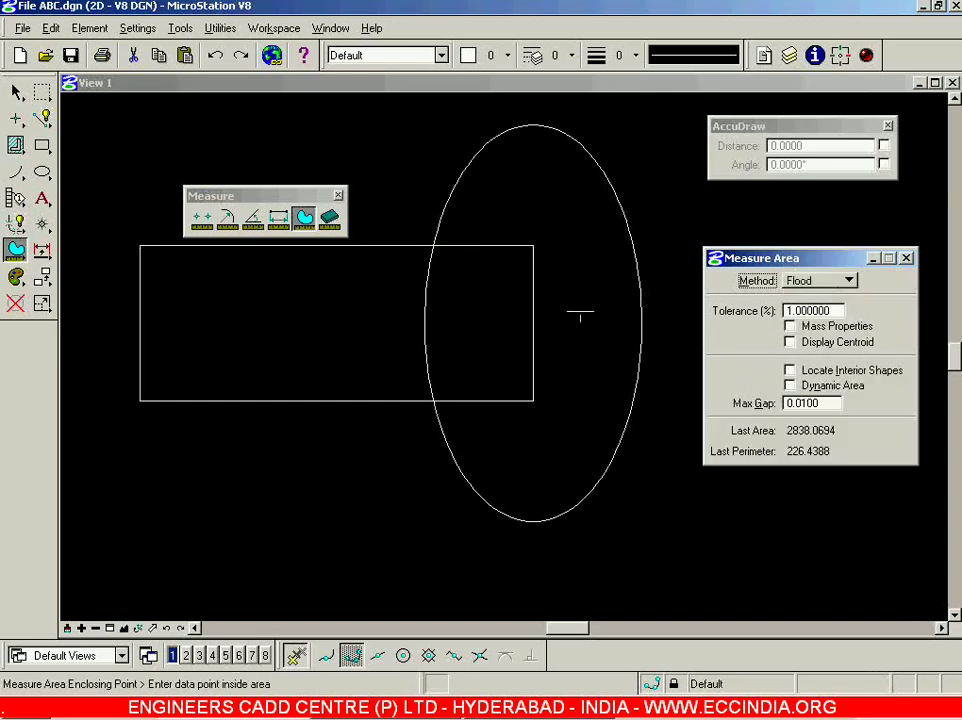
{"action": "left_click", "coordinate": [563, 217]}
{"action": "left_click", "coordinate": [575, 341]}
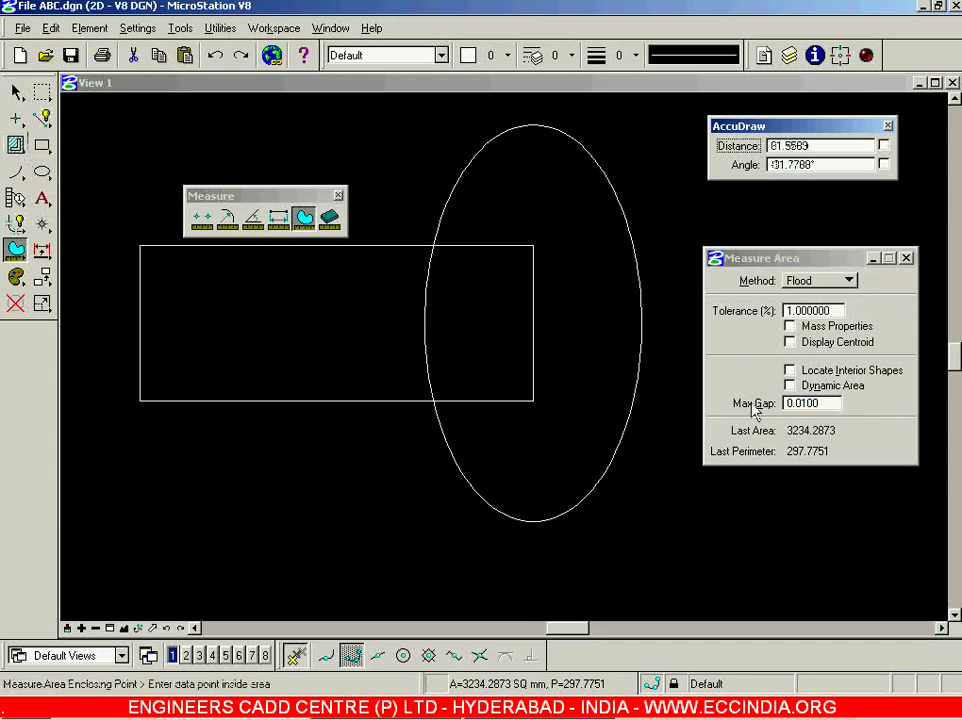
Measure the area of a freehand six-point polygon placed across the block and the ellipse using the Points method
{"action": "left_click", "coordinate": [845, 283]}
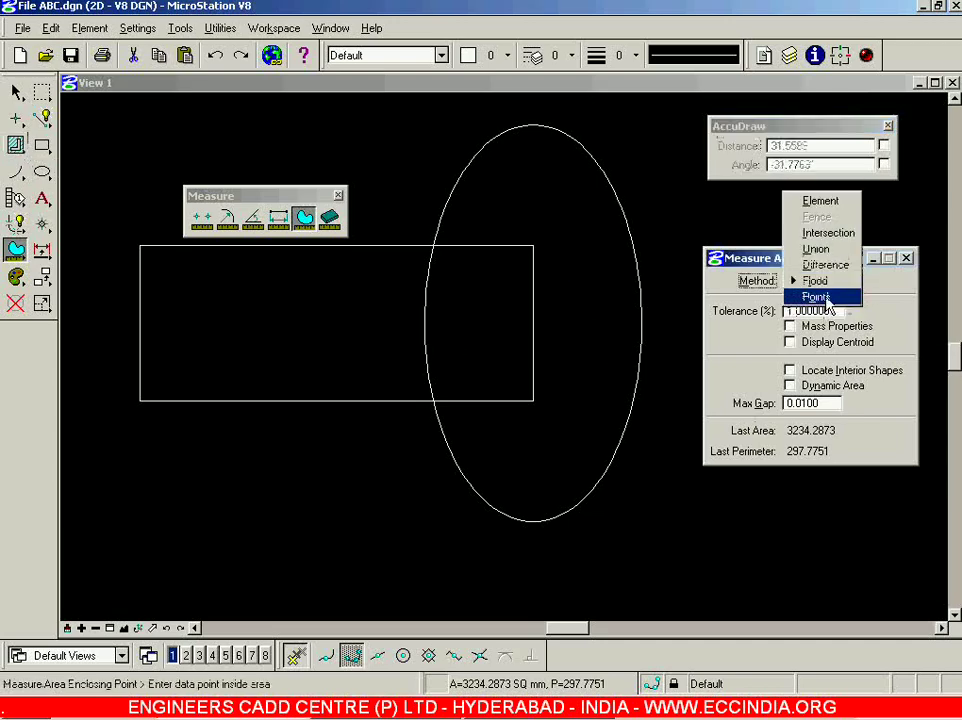
{"action": "left_click", "coordinate": [816, 297]}
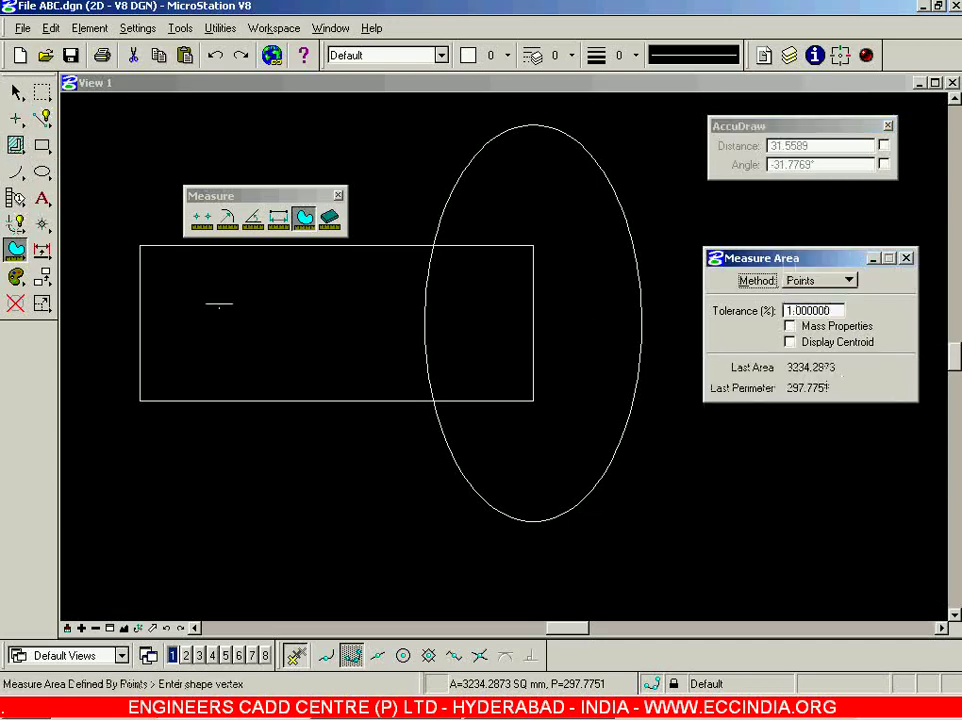
{"action": "left_click", "coordinate": [220, 292]}
{"action": "left_click", "coordinate": [365, 529]}
{"action": "left_click", "coordinate": [623, 497]}
{"action": "left_click", "coordinate": [588, 301]}
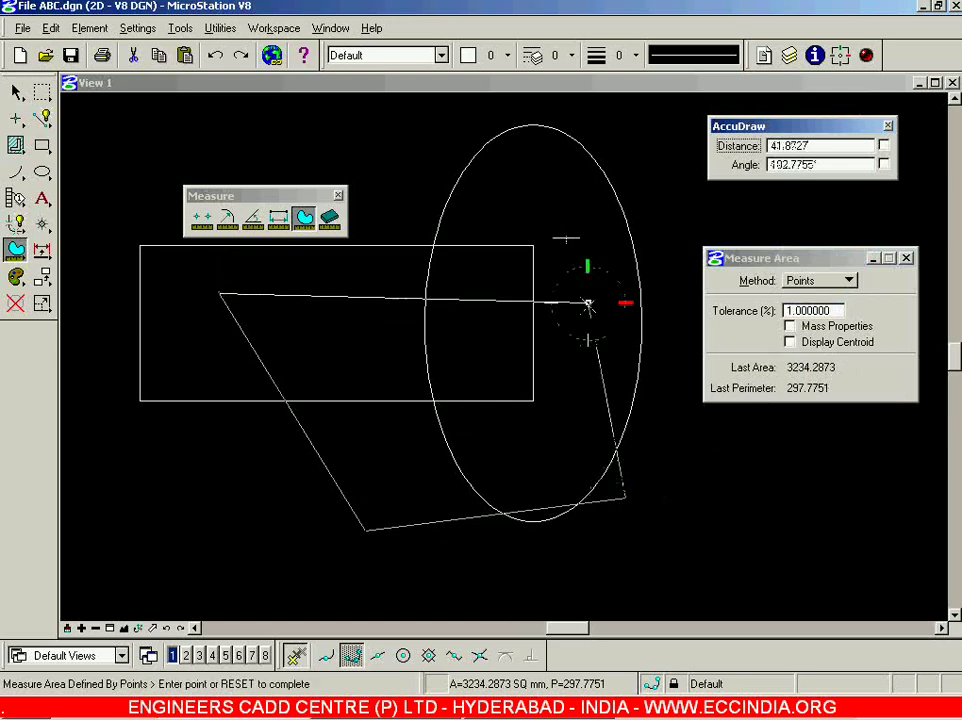
{"action": "left_click", "coordinate": [563, 162]}
{"action": "left_click", "coordinate": [392, 162]}
{"action": "right_click", "coordinate": [398, 244]}
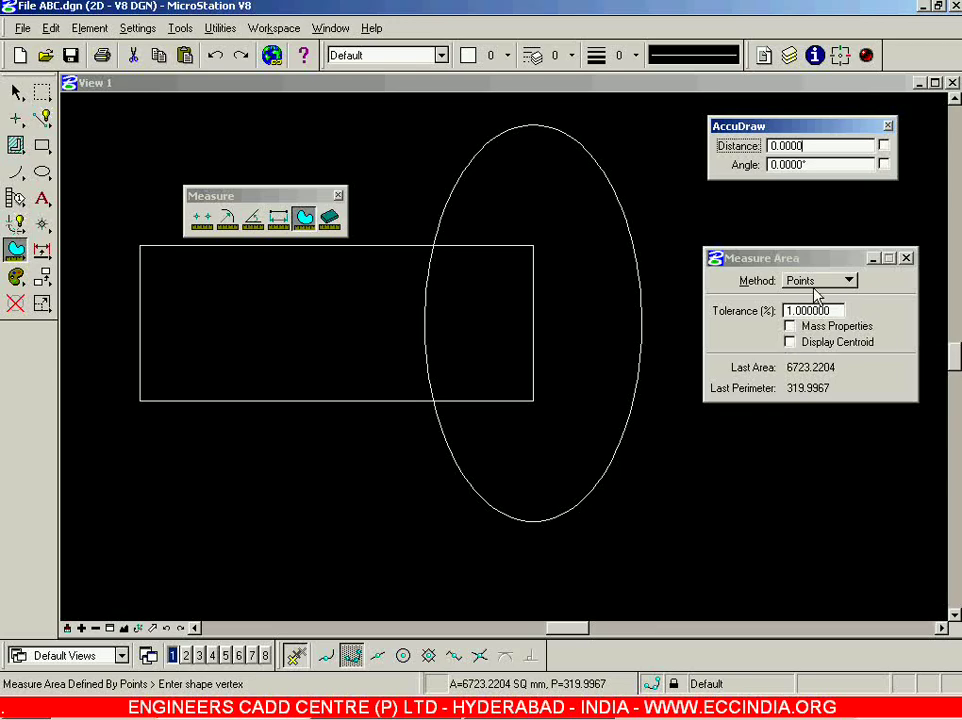
Try to start the Measure Volume tool
{"action": "left_click", "coordinate": [330, 218]}
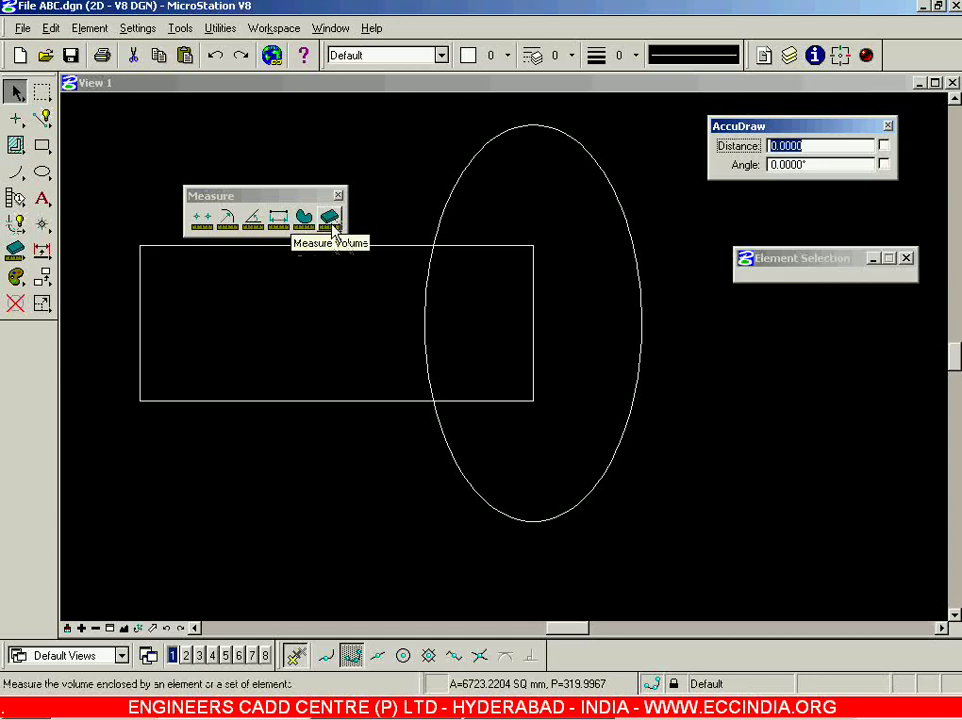
{"action": "left_click", "coordinate": [332, 222]}
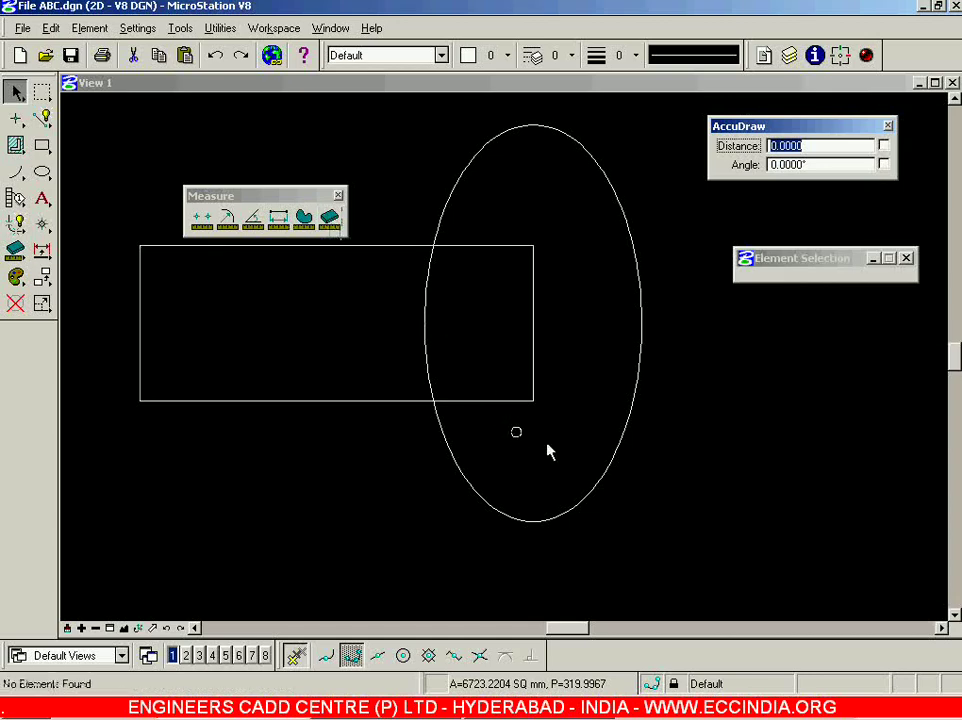
{"action": "scroll", "coordinate": [575, 425], "scroll_direction": "down", "scroll_amount": 3}
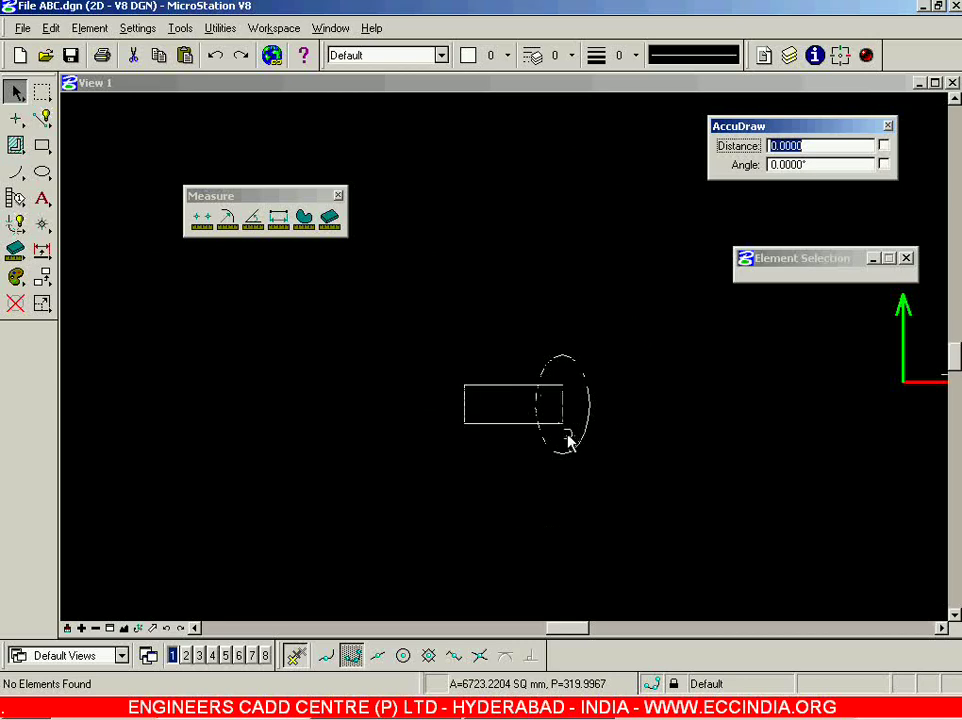
{"action": "scroll", "coordinate": [567, 442], "scroll_direction": "up", "scroll_amount": 4}
{"action": "scroll", "coordinate": [567, 440], "scroll_direction": "down", "scroll_amount": 3}
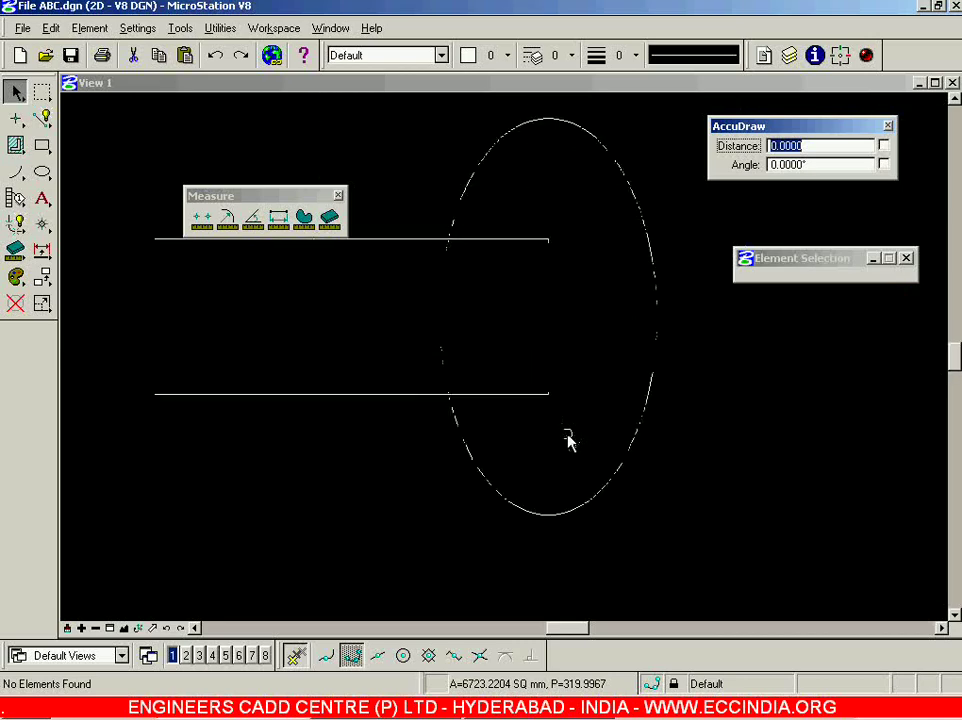
{"action": "left_click", "coordinate": [328, 220]}
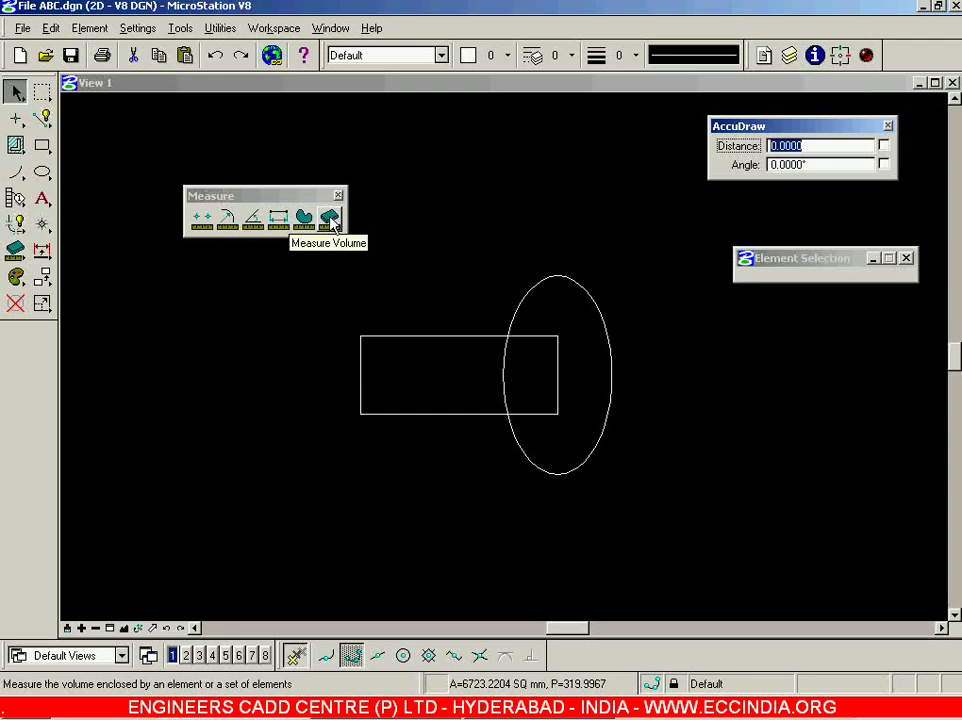
{"action": "left_click", "coordinate": [331, 222]}
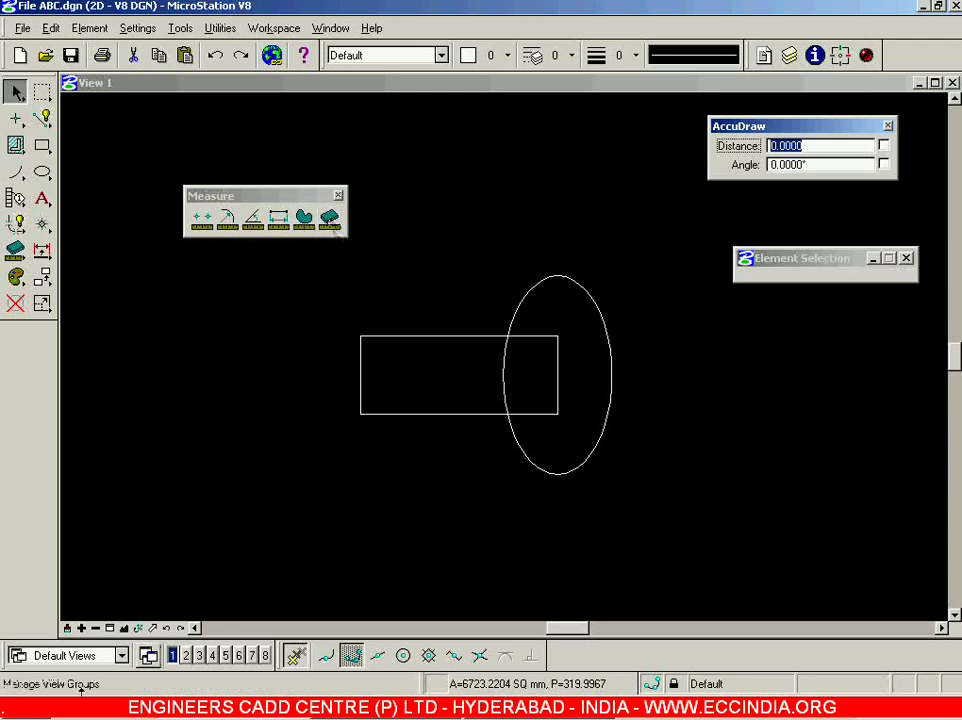
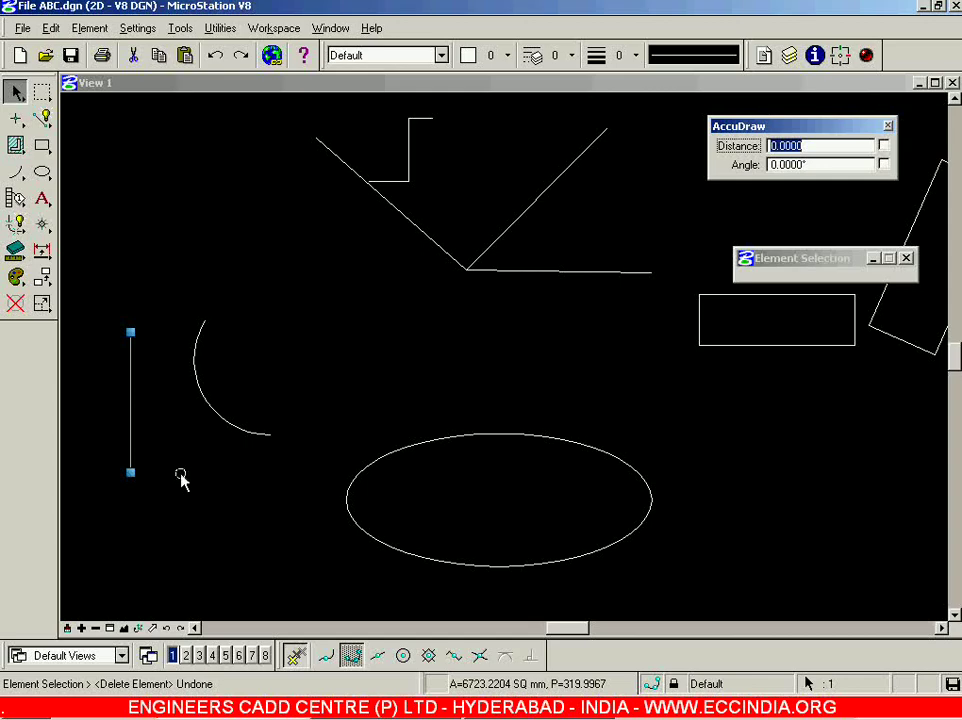
Add the arc and the lower ellipse to the selected vertical line, delete all three elements, and undo the deletion
{"action": "left_click", "coordinate": [219, 410], "text": "ctrl"}
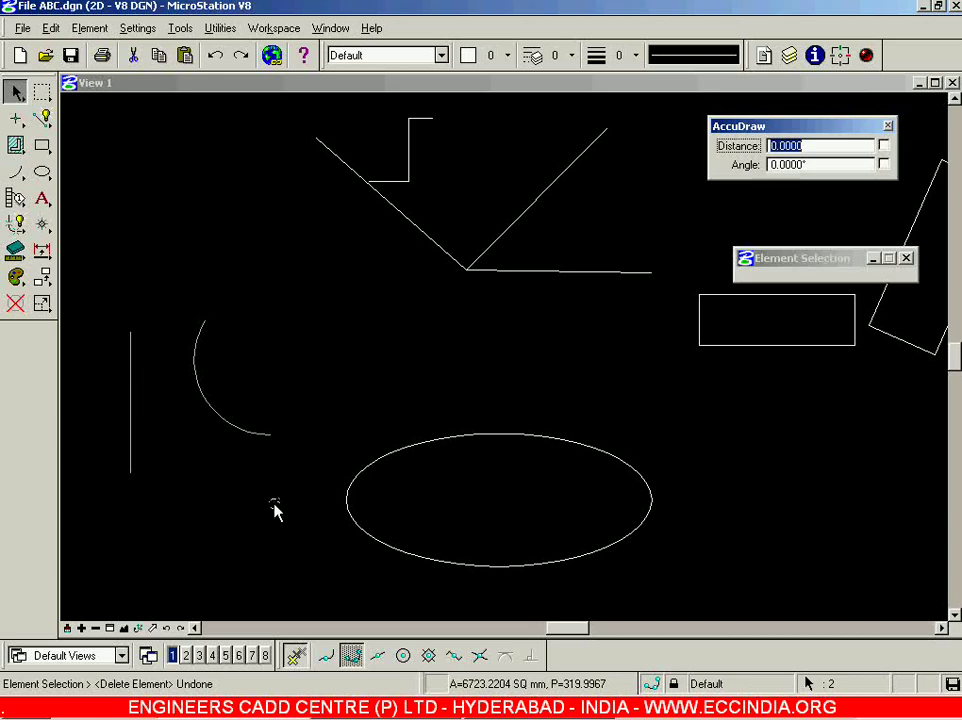
{"action": "left_click", "coordinate": [352, 489]}
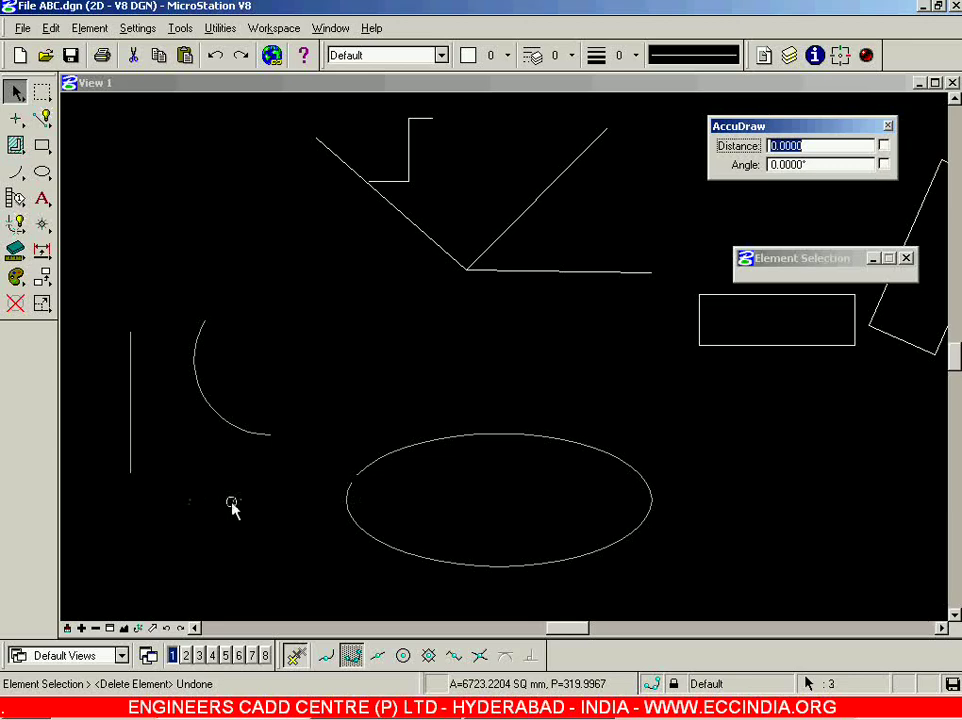
{"action": "key", "text": "Delete"}
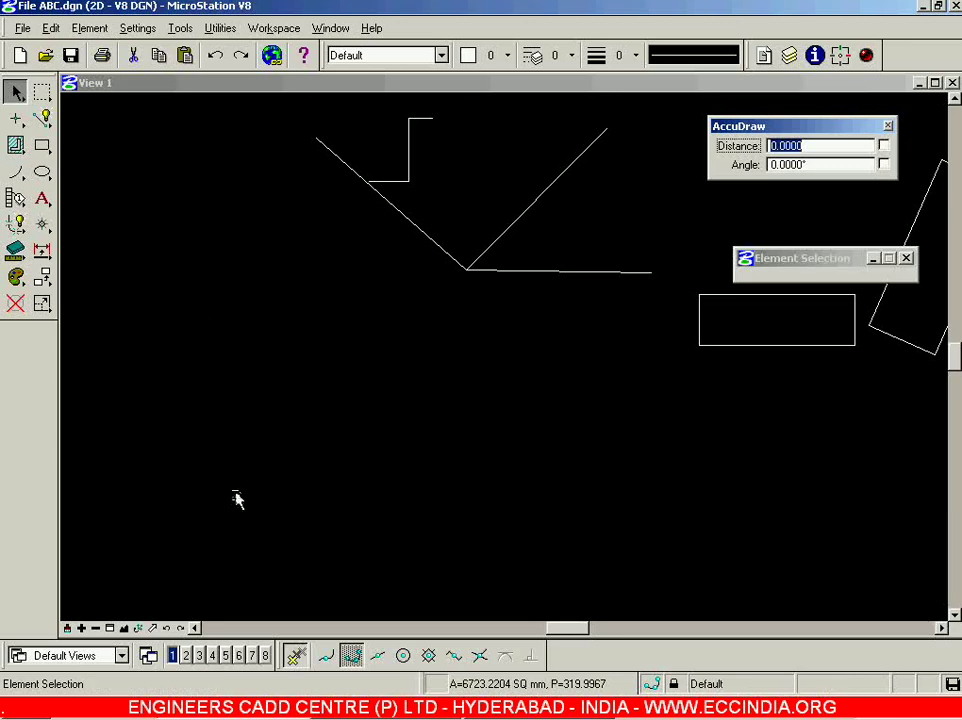
{"action": "key", "text": "ctrl+z"}
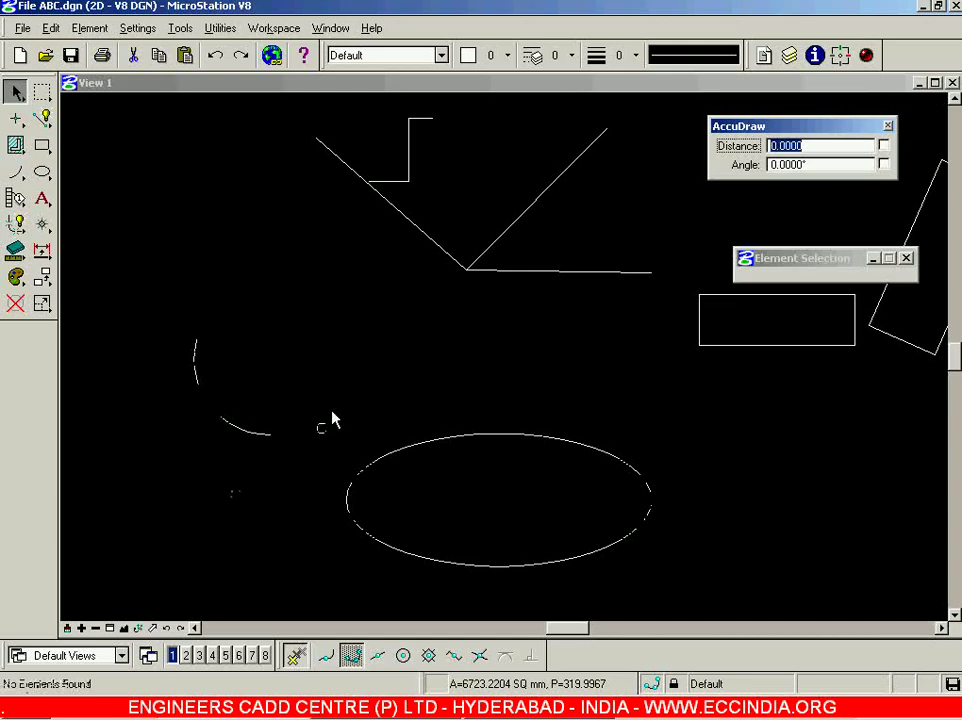
Select a group of elements with a selection box, pick the ellipse and the arc individually, and clear the selection
{"action": "scroll", "coordinate": [361, 361], "scroll_direction": "down", "scroll_amount": 5}
{"action": "scroll", "coordinate": [361, 355], "scroll_direction": "up", "scroll_amount": 5}
{"action": "scroll", "coordinate": [361, 355], "scroll_direction": "down", "scroll_amount": 3}
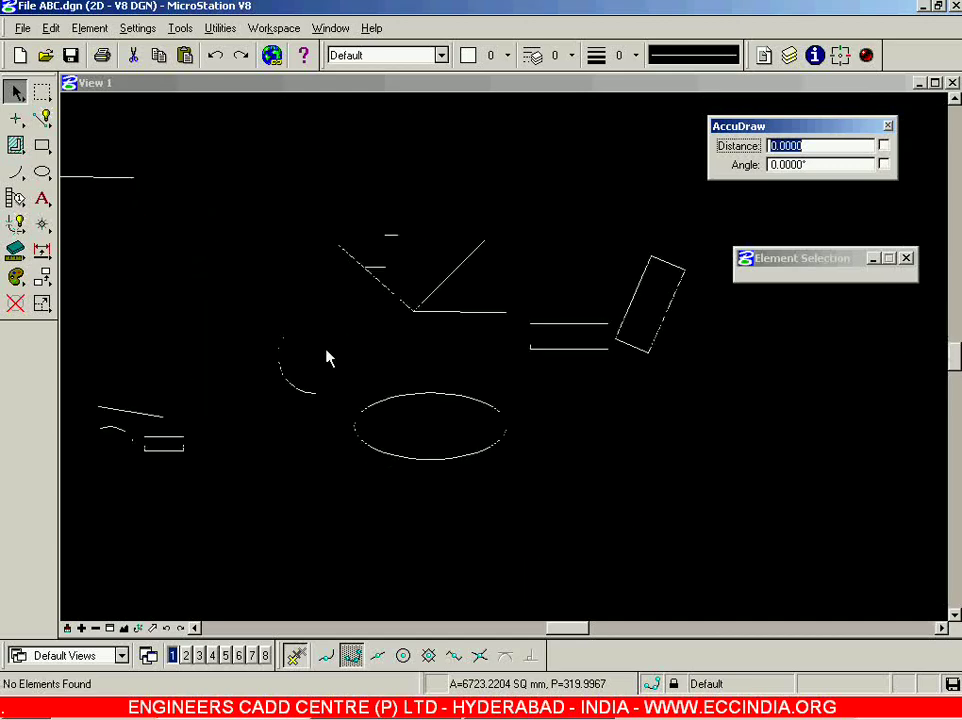
{"action": "left_click_drag", "start_coordinate": [660, 492], "coordinate": [704, 518]}
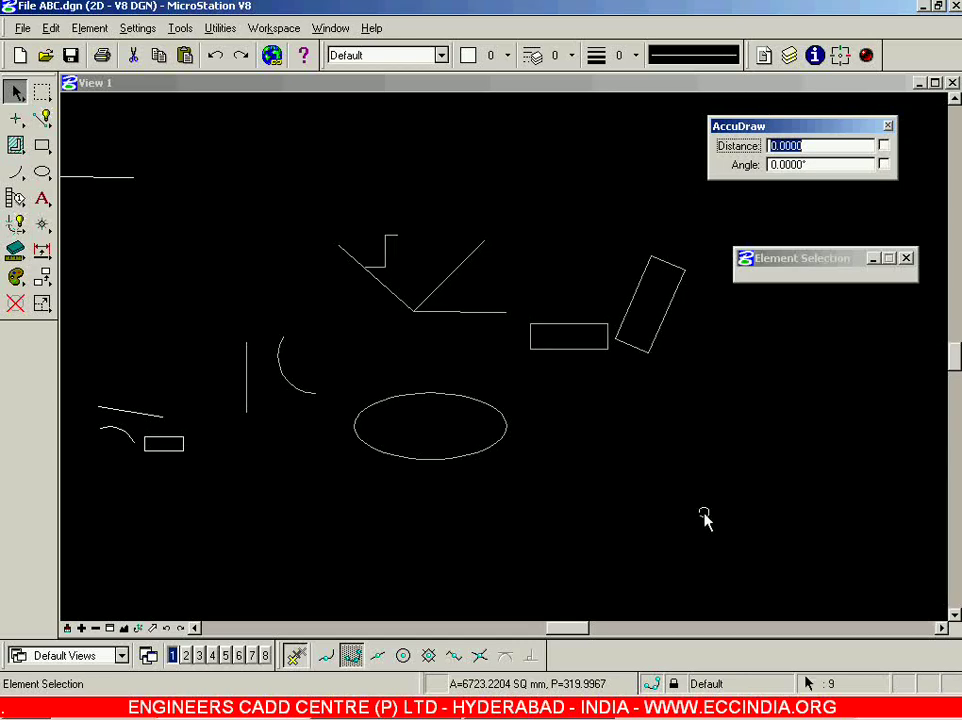
{"action": "left_click", "coordinate": [492, 407]}
{"action": "left_click", "coordinate": [282, 372]}
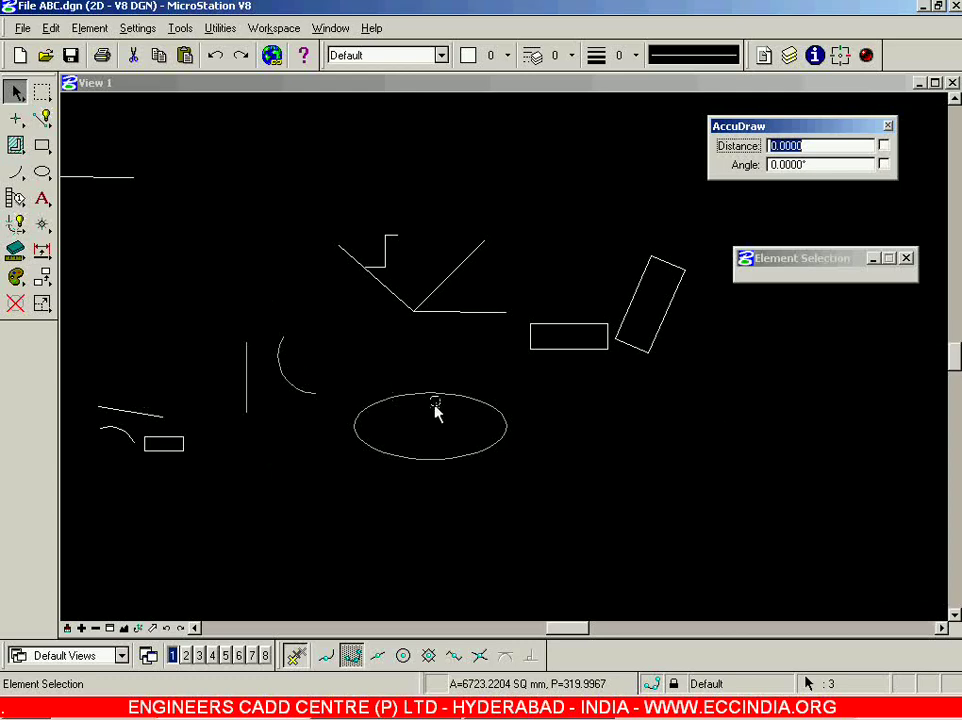
{"action": "left_click", "coordinate": [670, 513]}
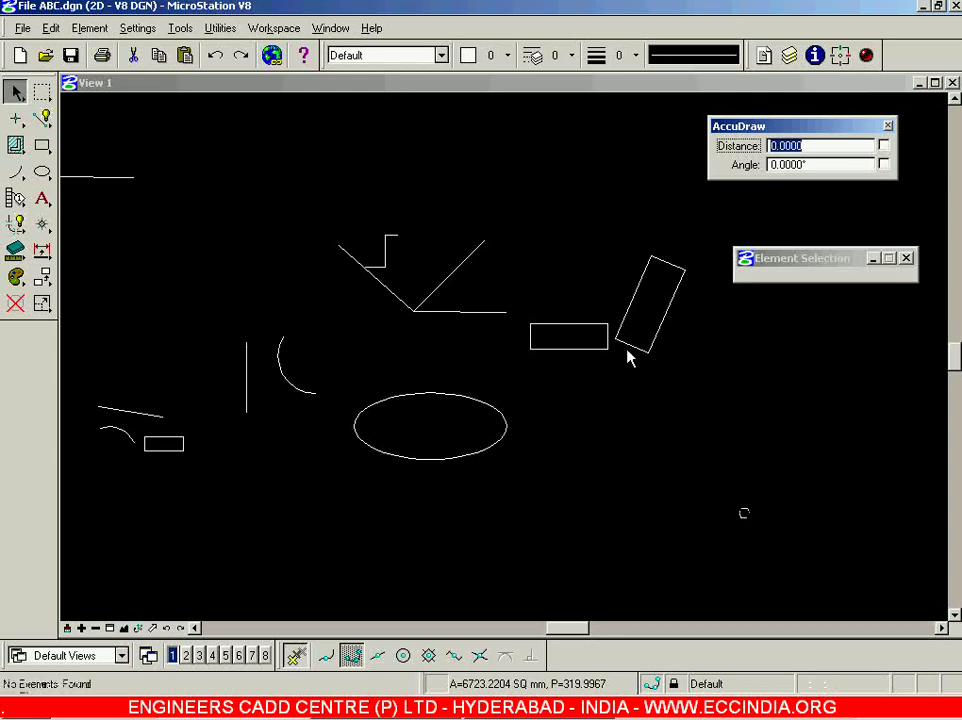
Open the Key-in window and move it clear of the vertical line, arc and ellipse
{"action": "left_click", "coordinate": [205, 28]}
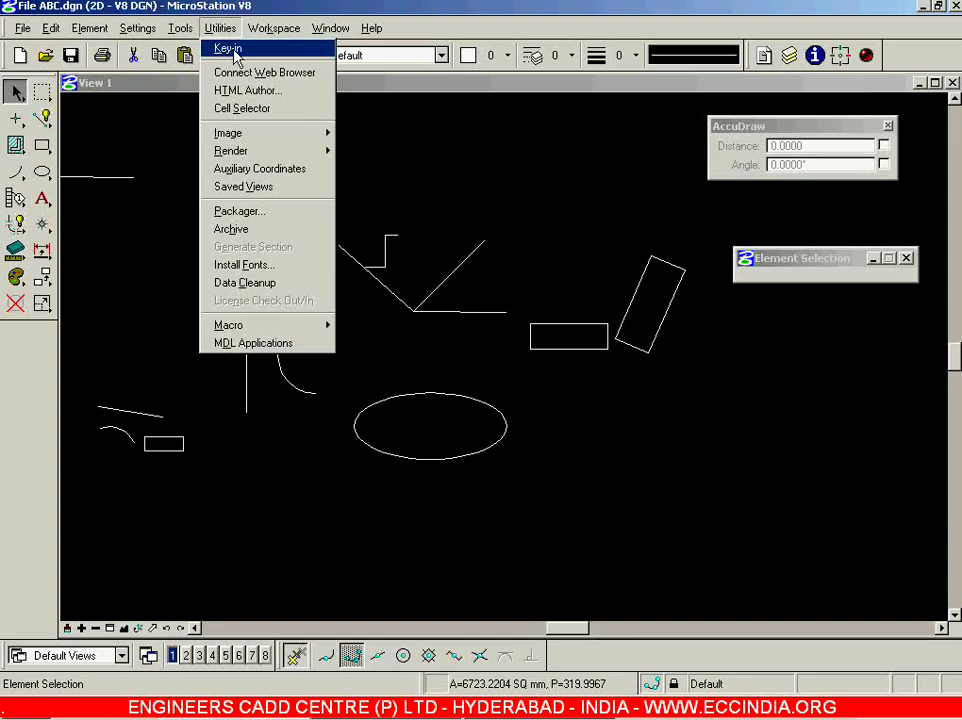
{"action": "left_click", "coordinate": [235, 53]}
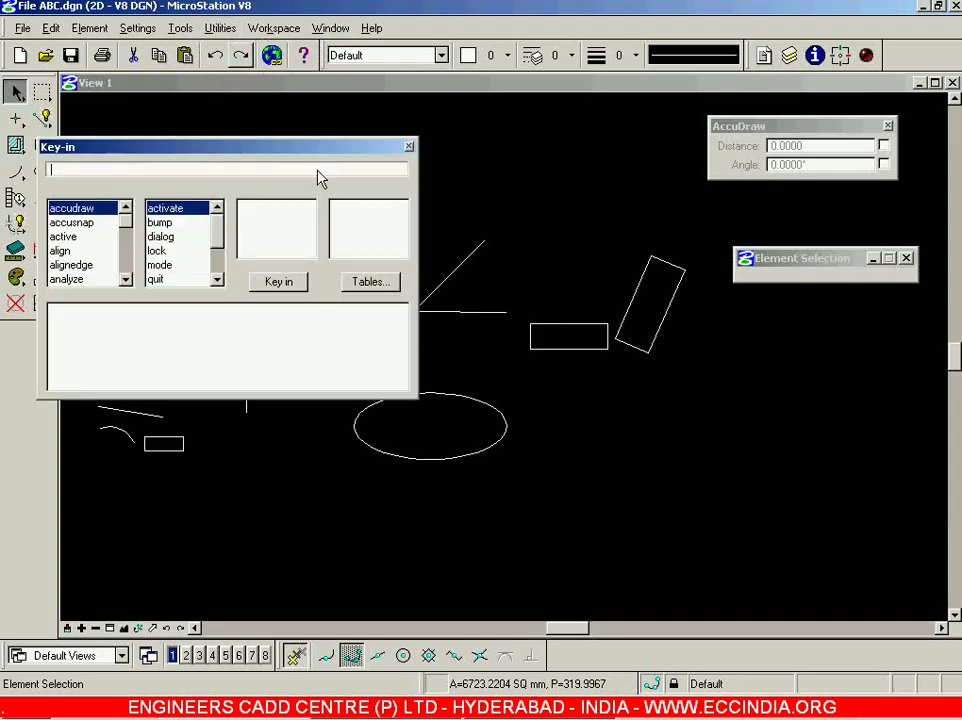
{"action": "left_click_drag", "start_coordinate": [260, 157], "coordinate": [515, 204]}
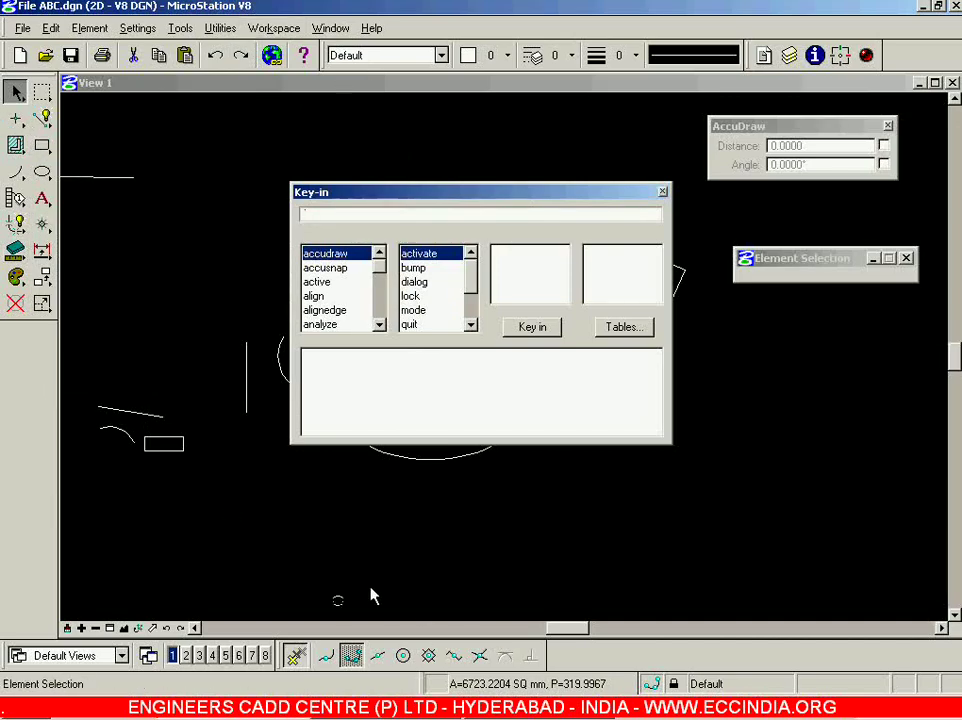
{"action": "left_click_drag", "start_coordinate": [462, 200], "coordinate": [730, 363]}
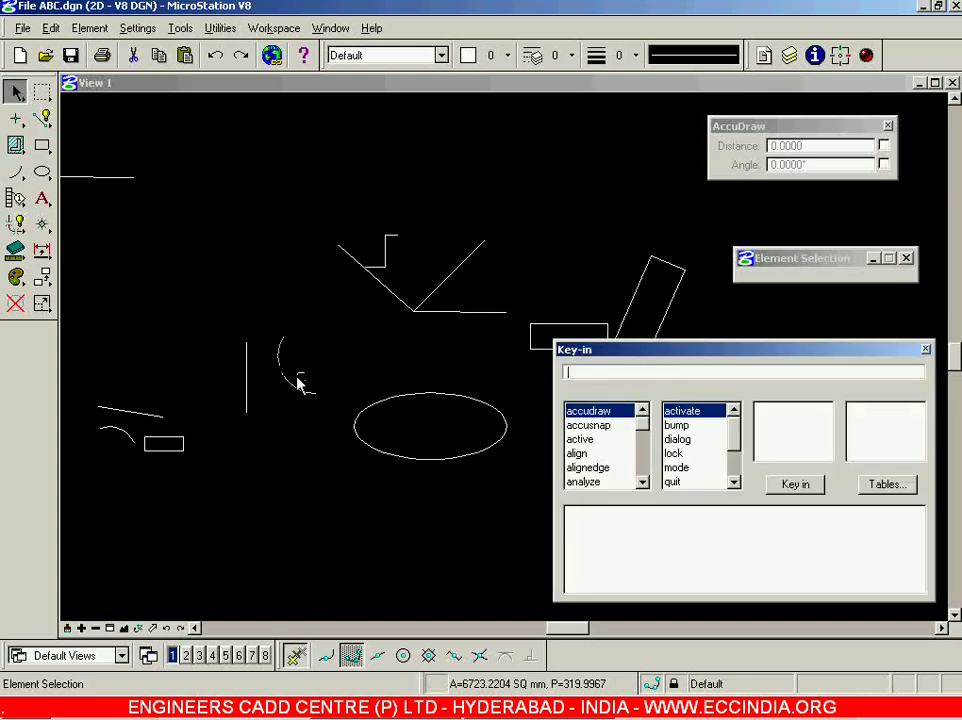
Move the Key-in window over the middle of the view and try to run the key-in "set" on its own
{"action": "left_click_drag", "start_coordinate": [612, 360], "coordinate": [511, 281]}
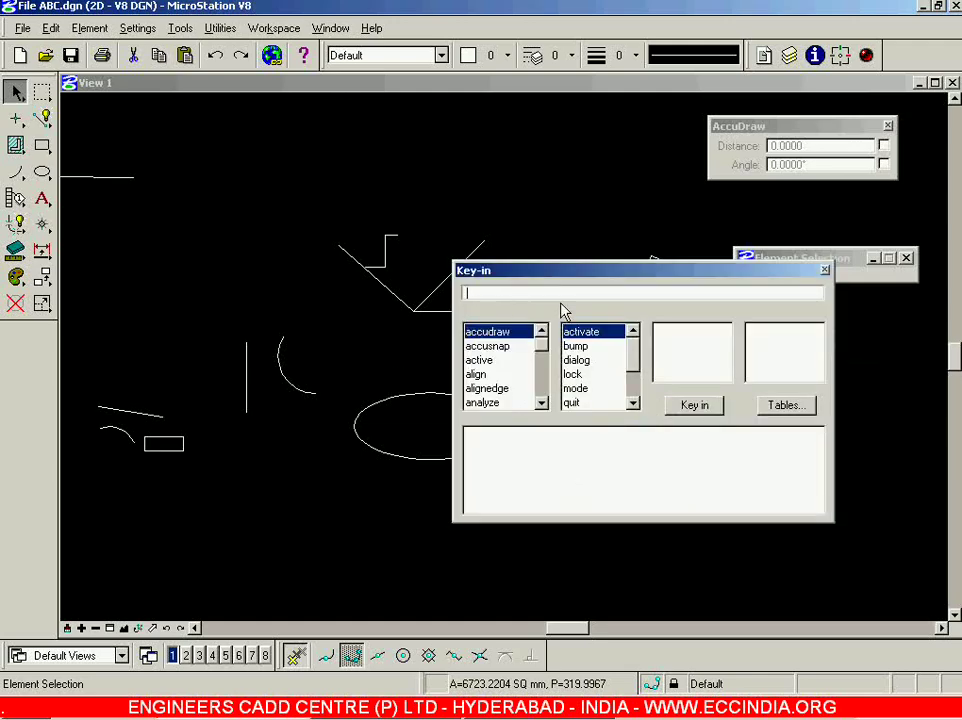
{"action": "type", "text": "s"}
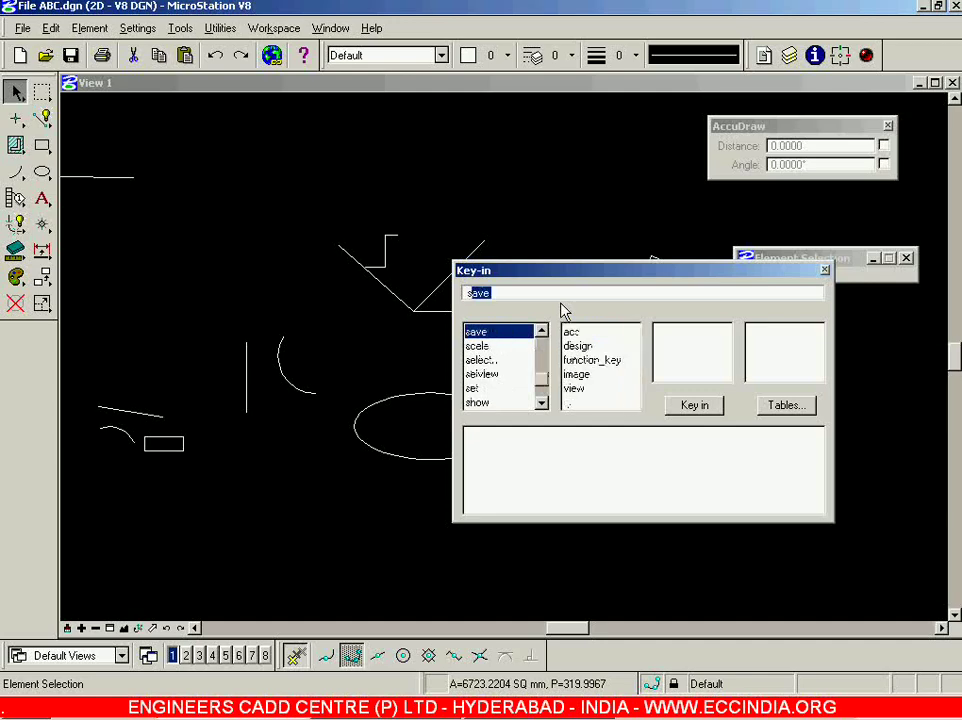
{"action": "type", "text": "e"}
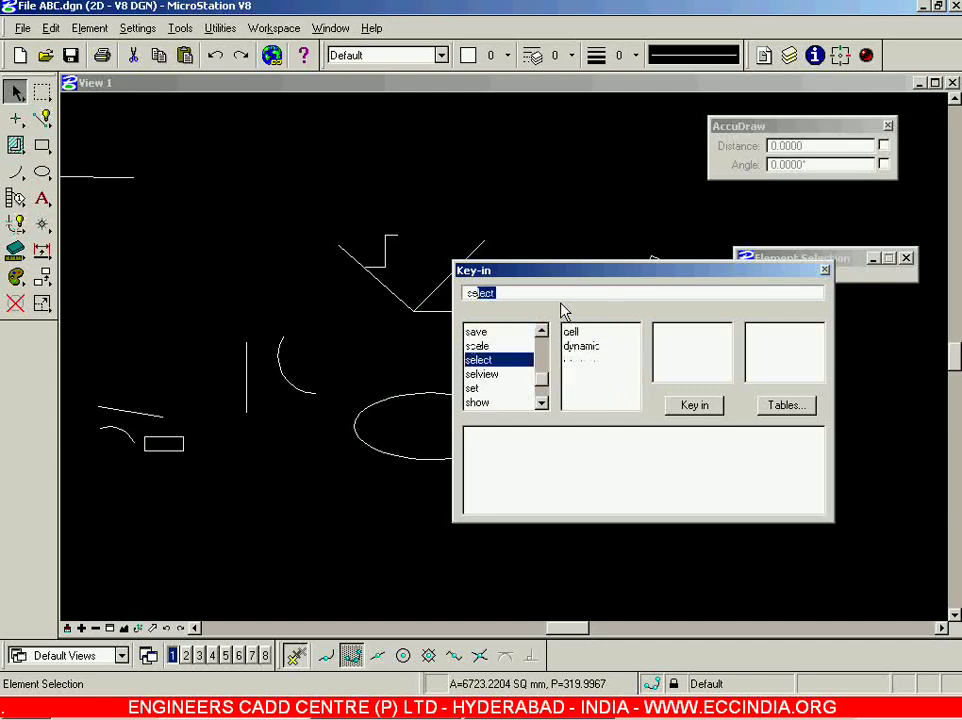
{"action": "type", "text": "t"}
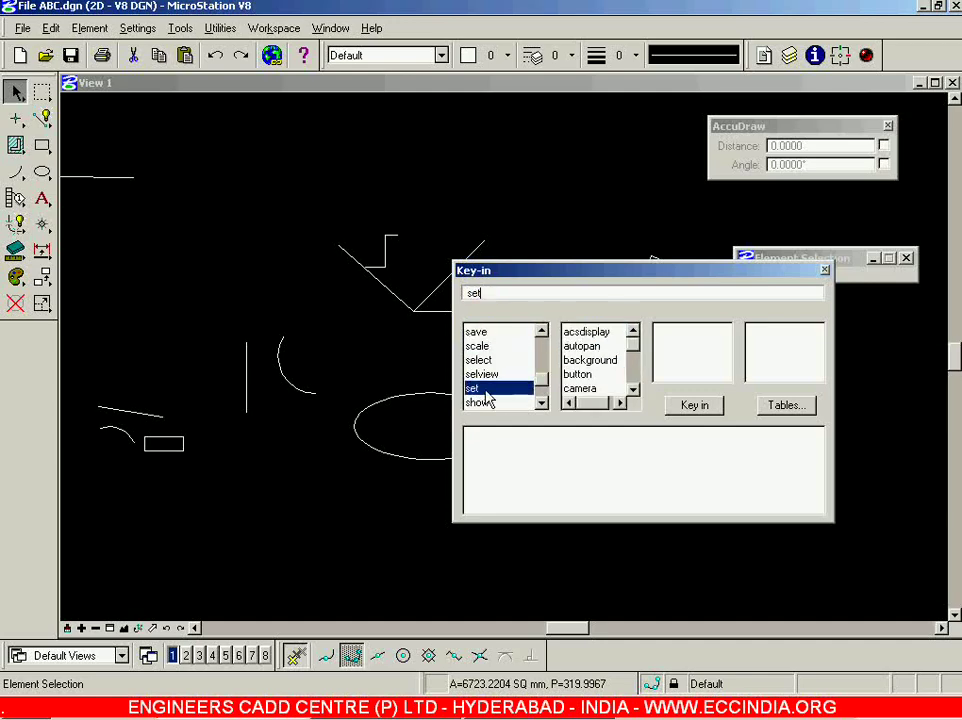
{"action": "key", "text": "Return"}
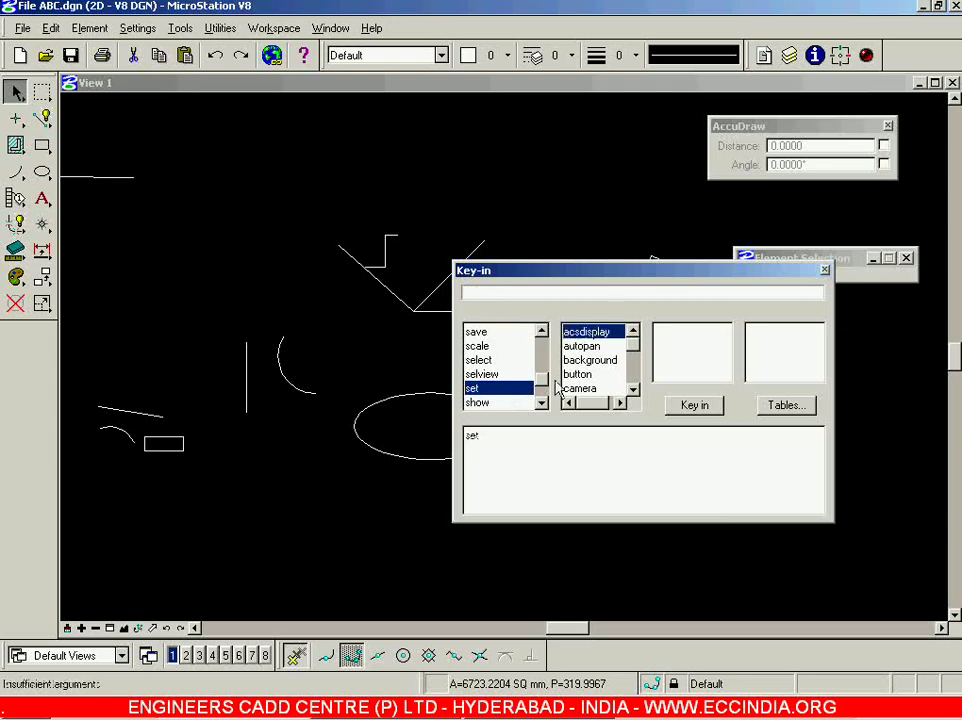
Set the element highlight colour to cyan with the key-in "set hilite cyan" and close the Key-in window
{"action": "left_click", "coordinate": [506, 388]}
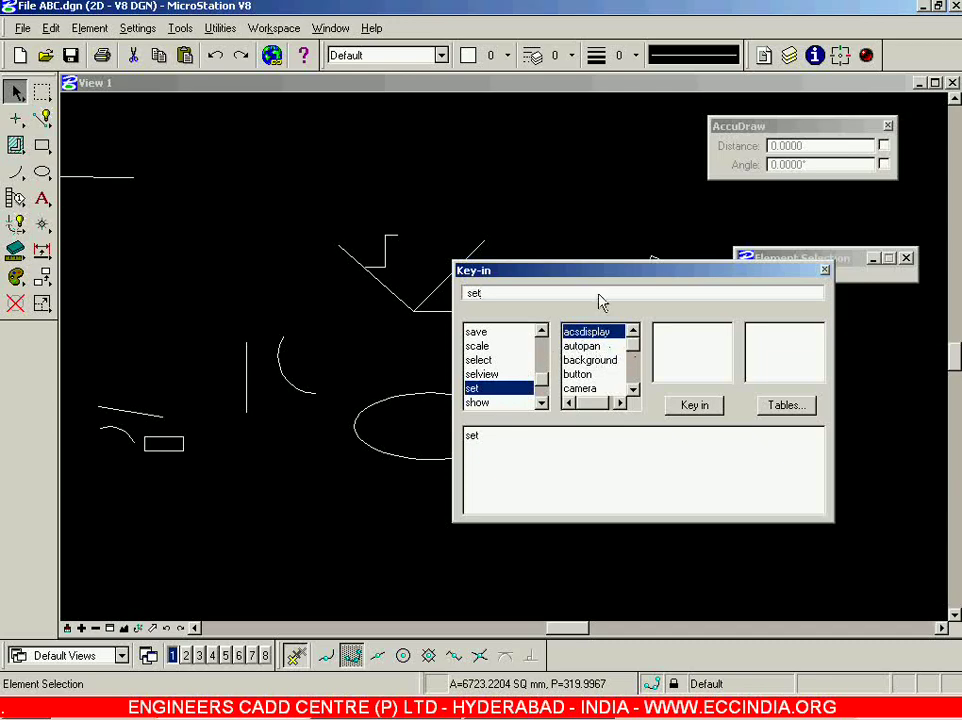
{"action": "type", "text": "h"}
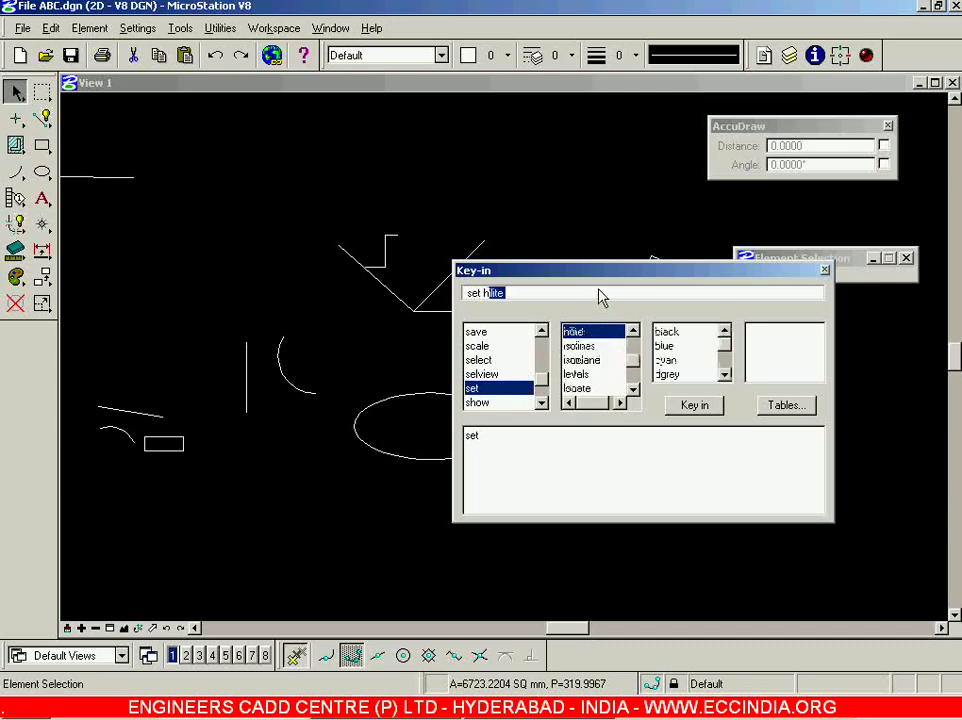
{"action": "type", "text": "ilite"}
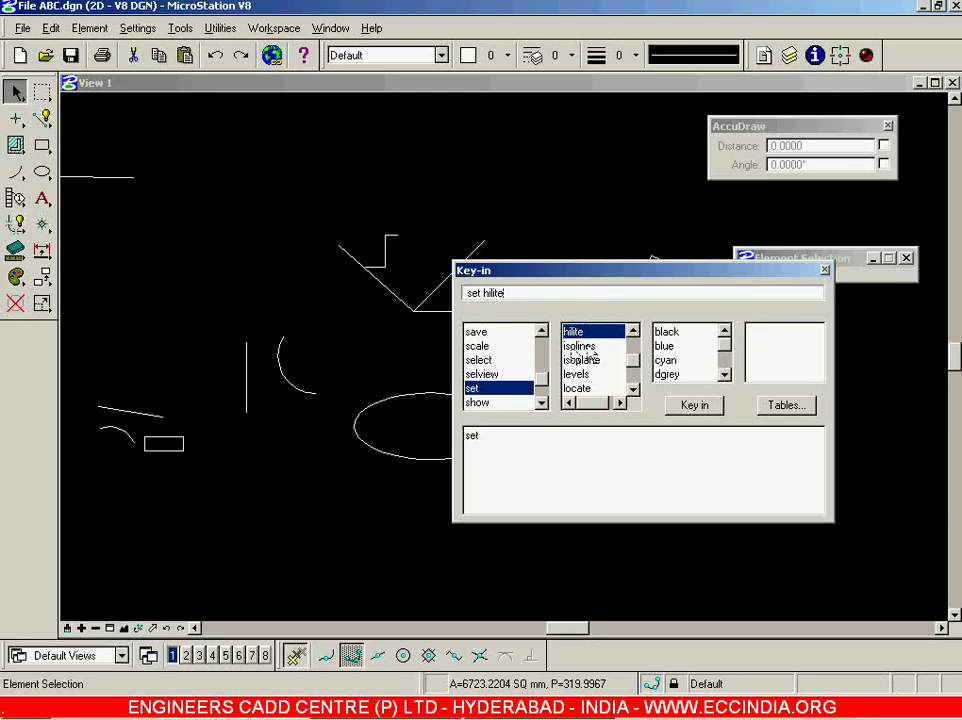
{"action": "left_click", "coordinate": [724, 374]}
{"action": "left_click", "coordinate": [724, 374]}
{"action": "left_click", "coordinate": [724, 374]}
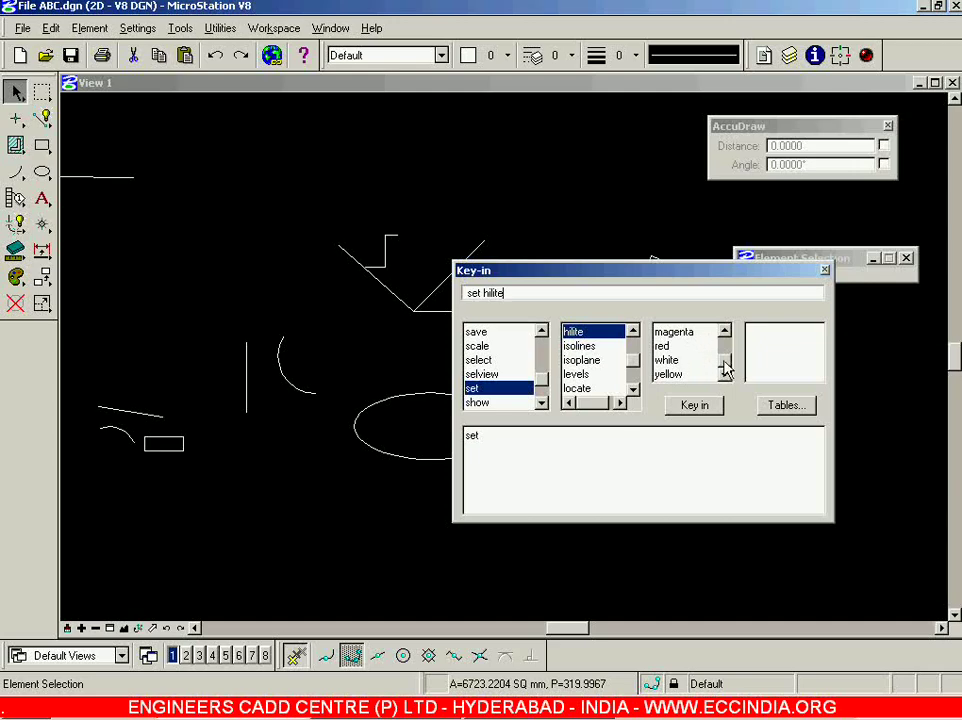
{"action": "left_click_drag", "start_coordinate": [724, 368], "coordinate": [726, 349]}
{"action": "left_click", "coordinate": [684, 362]}
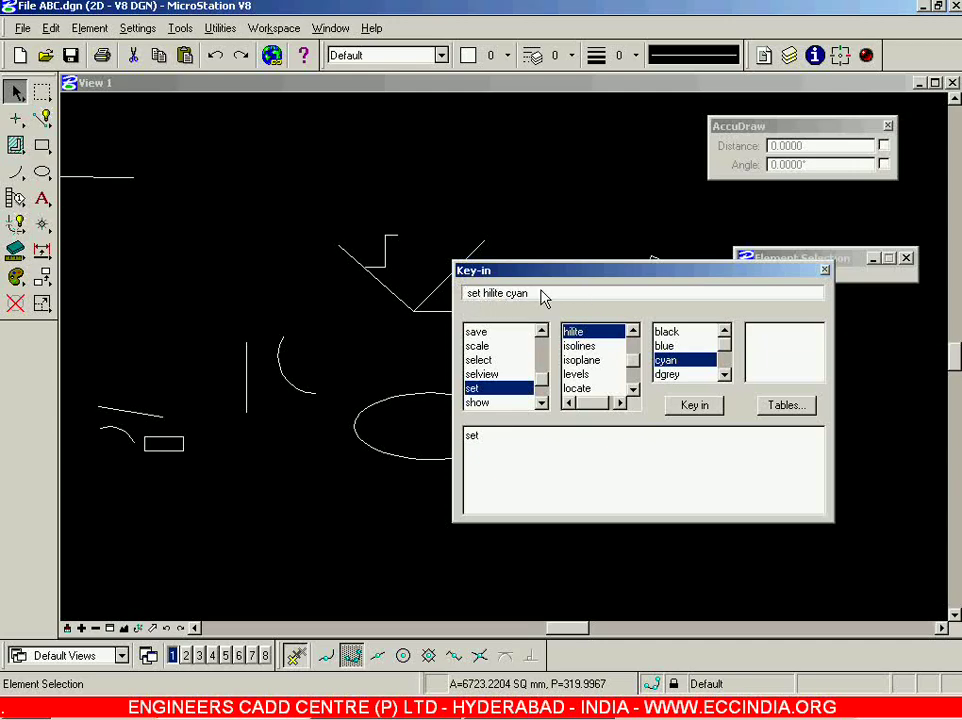
{"action": "left_click", "coordinate": [702, 408]}
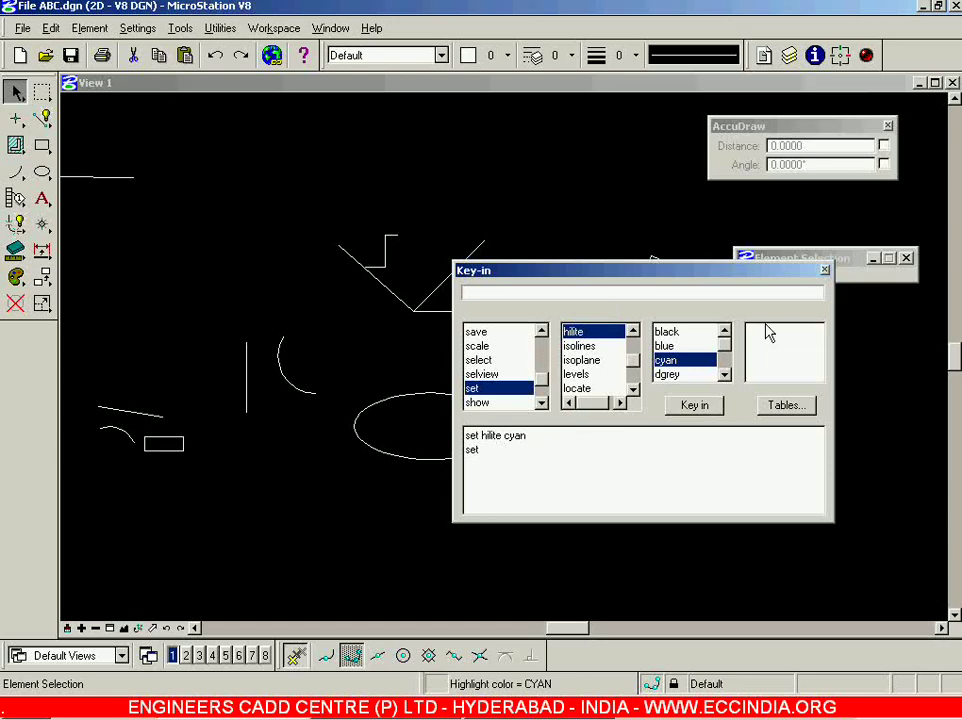
{"action": "left_click", "coordinate": [824, 270]}
Select the large ellipse on its own to check its highlight colour, and clear the selection
{"action": "left_click", "coordinate": [577, 441]}
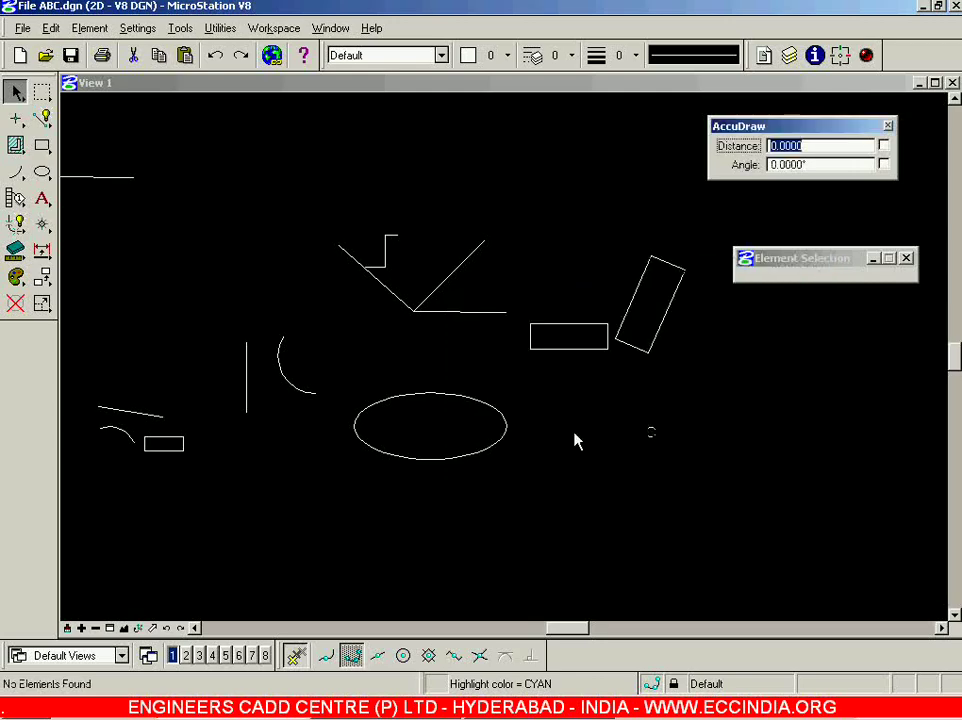
{"action": "left_click", "coordinate": [507, 427]}
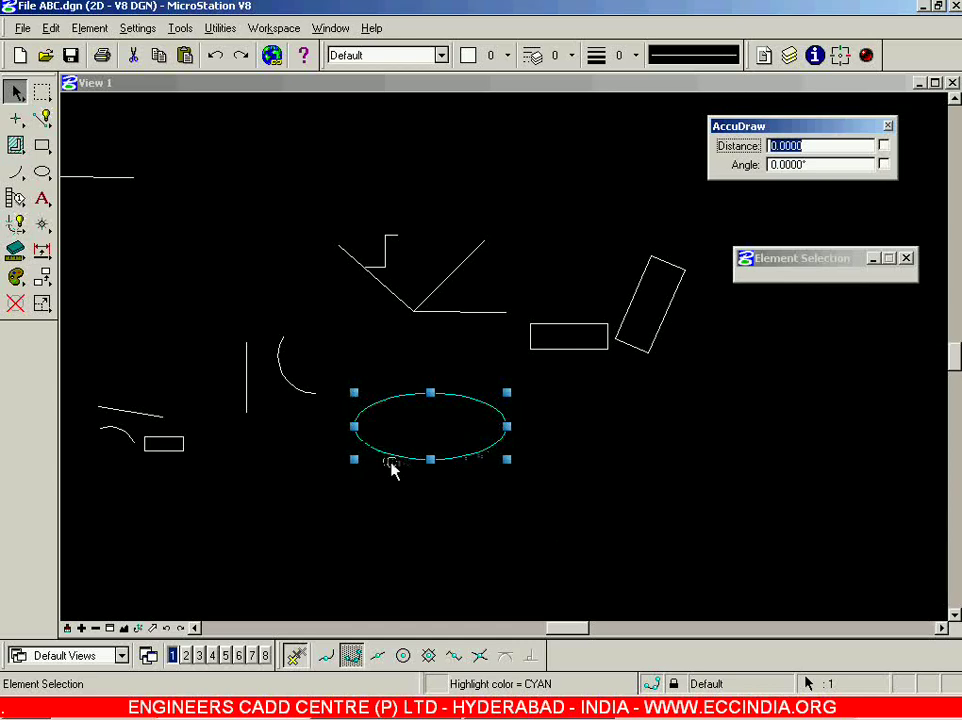
{"action": "left_click", "coordinate": [292, 430]}
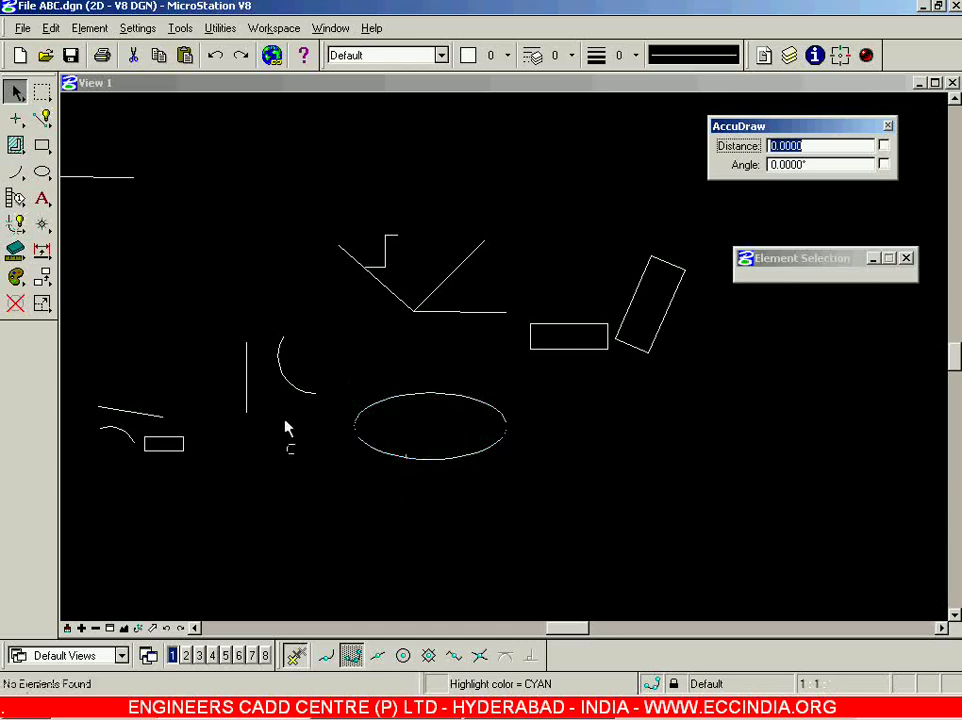
Check the highlight colour on the arc, ellipse and nearby lines picked together and on a box-selected group, clearing each selection
{"action": "left_click", "coordinate": [290, 393]}
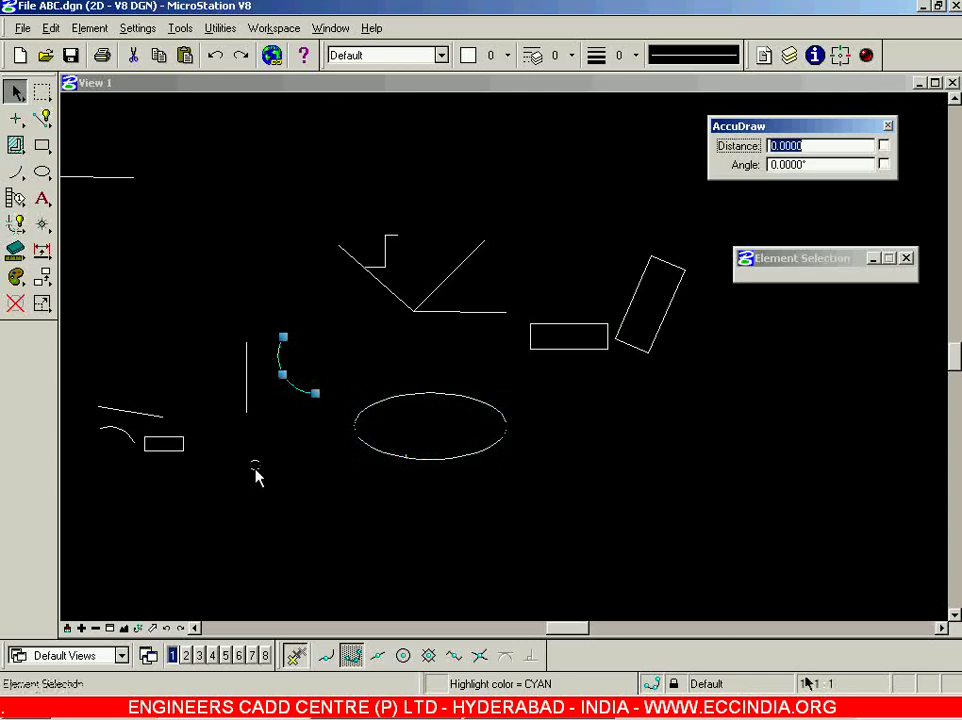
{"action": "left_click", "coordinate": [358, 430], "text": "ctrl"}
{"action": "left_click", "coordinate": [463, 313], "text": "ctrl"}
{"action": "left_click", "coordinate": [451, 280], "text": "ctrl"}
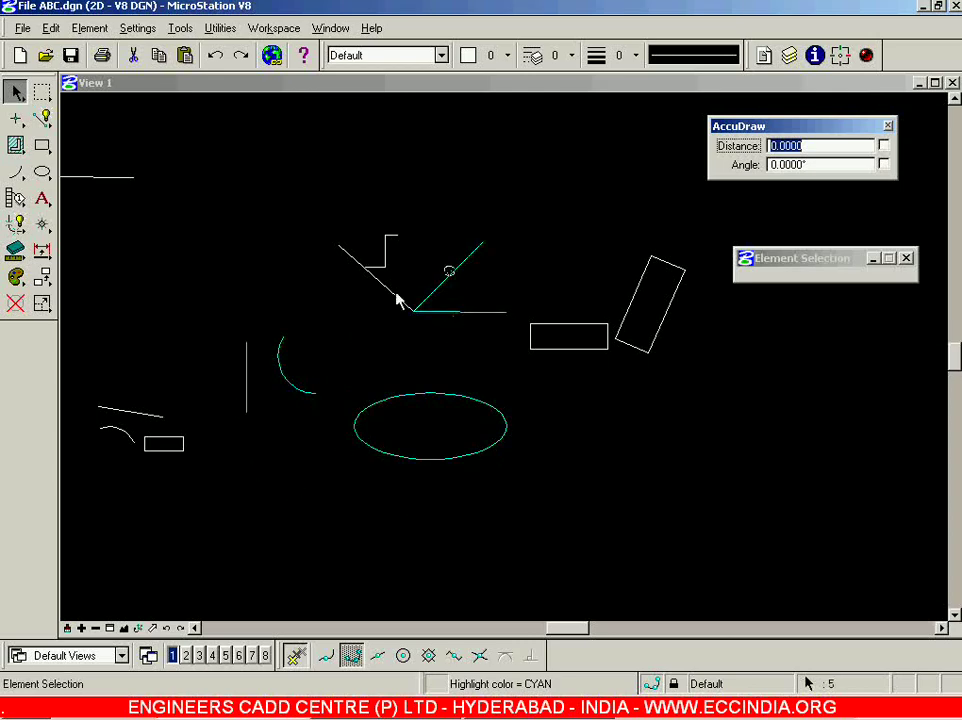
{"action": "left_click", "coordinate": [205, 210]}
{"action": "left_click_drag", "start_coordinate": [193, 185], "coordinate": [618, 540]}
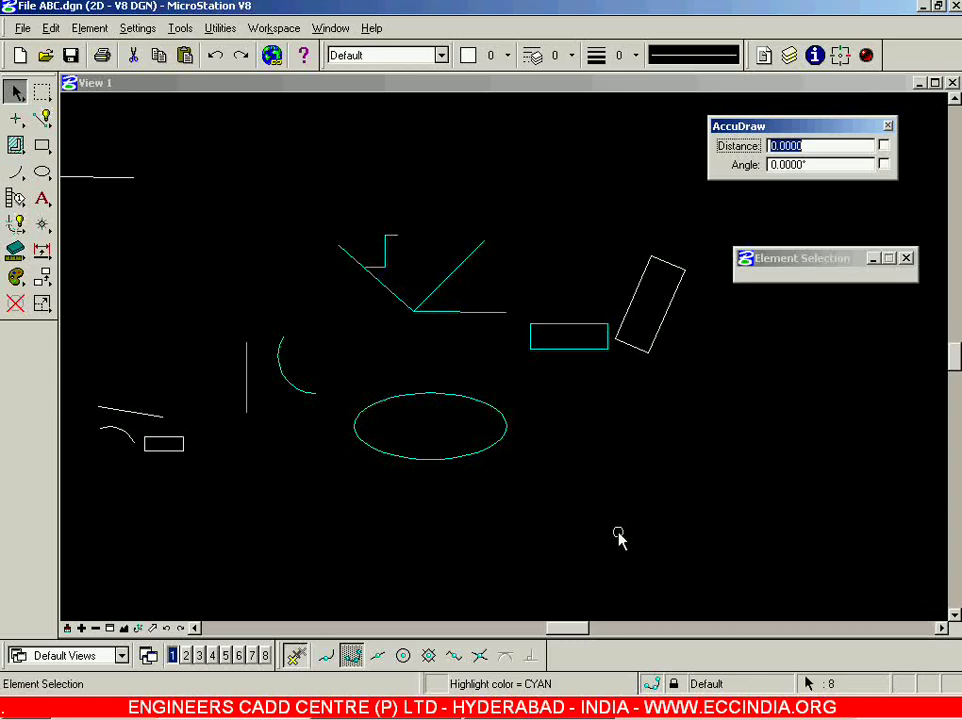
{"action": "left_click", "coordinate": [655, 481]}
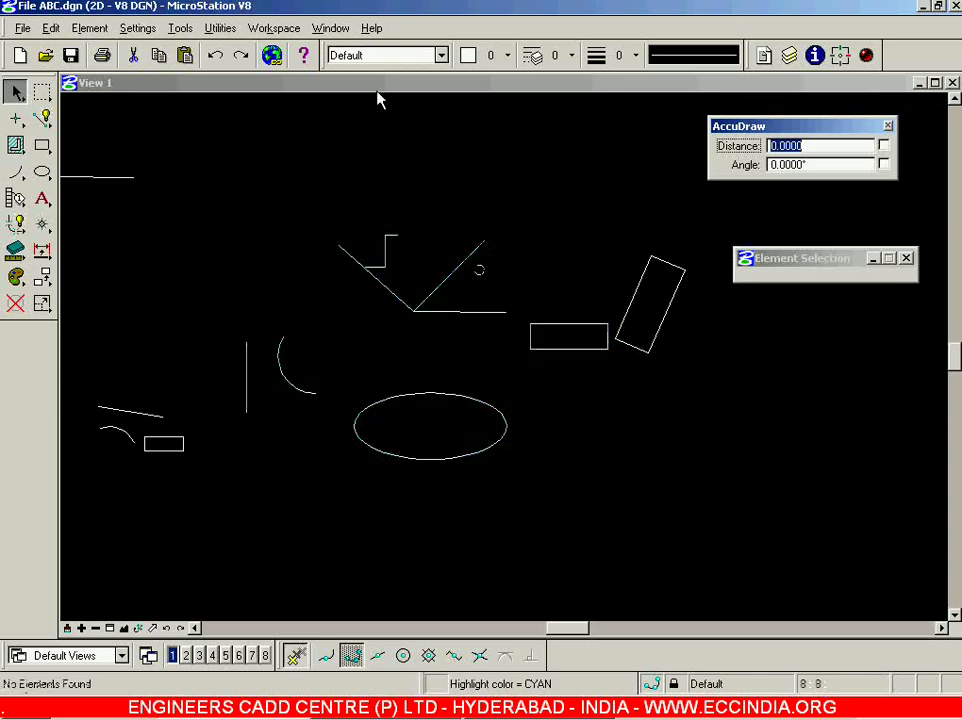
Reopen the Key-in window and browse its command lists, composing "window cascade" without running it
{"action": "left_click", "coordinate": [219, 28]}
{"action": "left_click", "coordinate": [212, 50]}
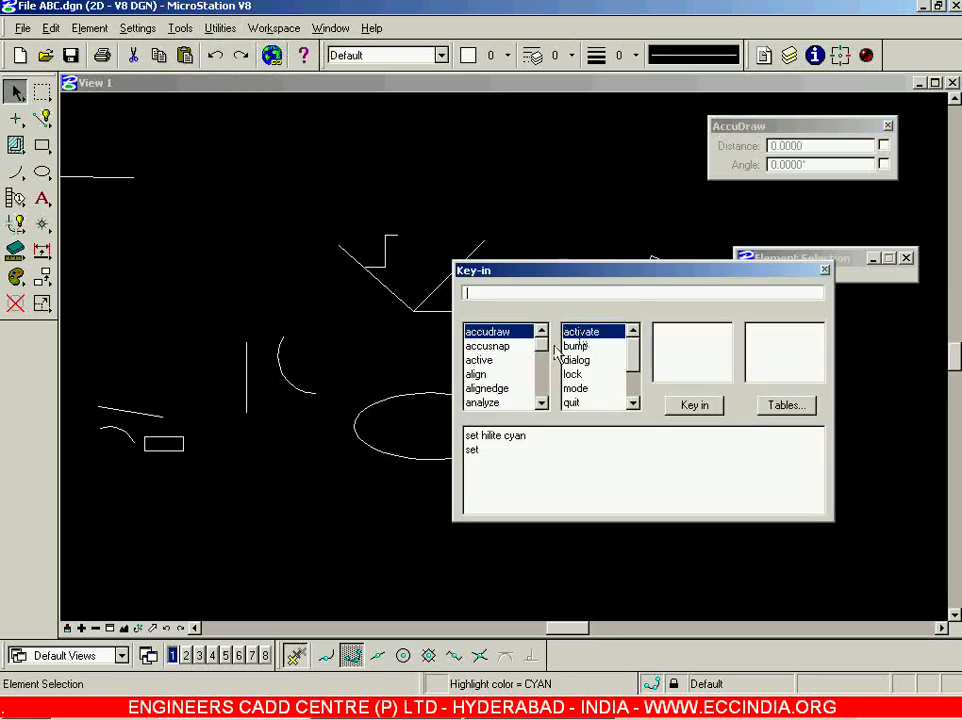
{"action": "left_click_drag", "start_coordinate": [543, 339], "coordinate": [541, 402]}
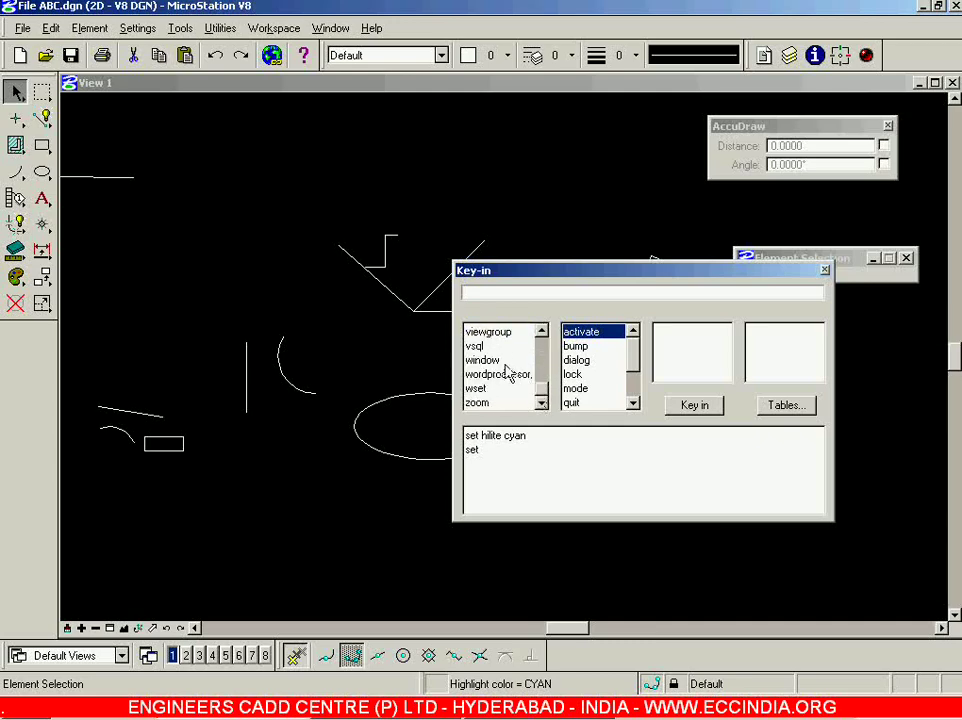
{"action": "left_click", "coordinate": [510, 362]}
{"action": "scroll", "coordinate": [630, 356], "scroll_direction": "down", "scroll_amount": 1}
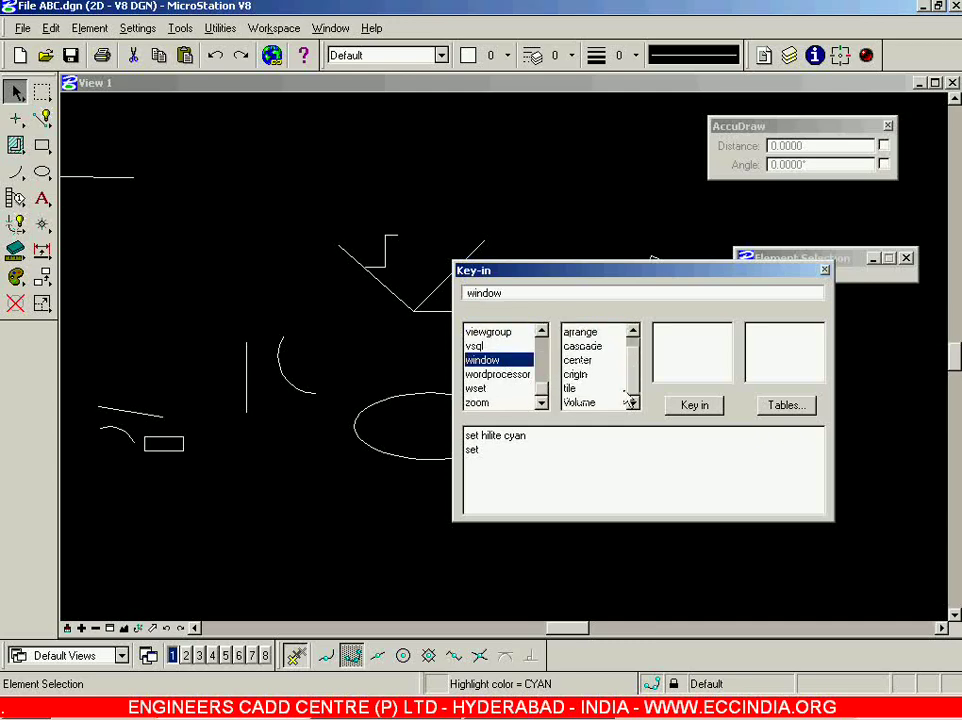
{"action": "left_click", "coordinate": [600, 347]}
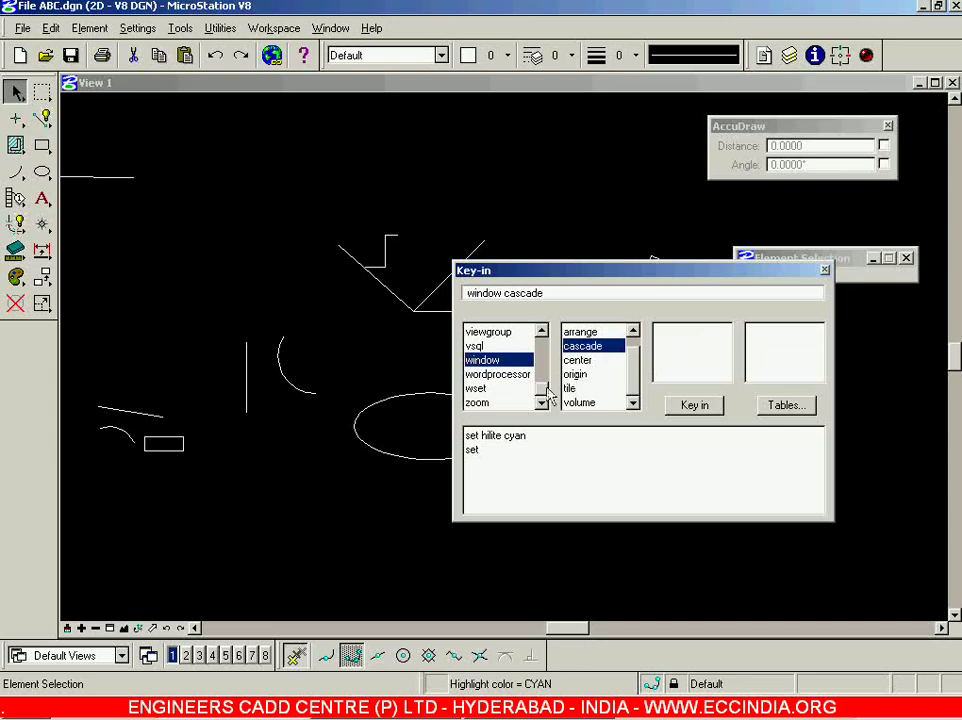
Set the element highlight colour to magenta with the key-in "set hilite magenta" and close the Key-in window
{"action": "left_click_drag", "start_coordinate": [541, 392], "coordinate": [393, 303]}
{"action": "type", "text": "set"}
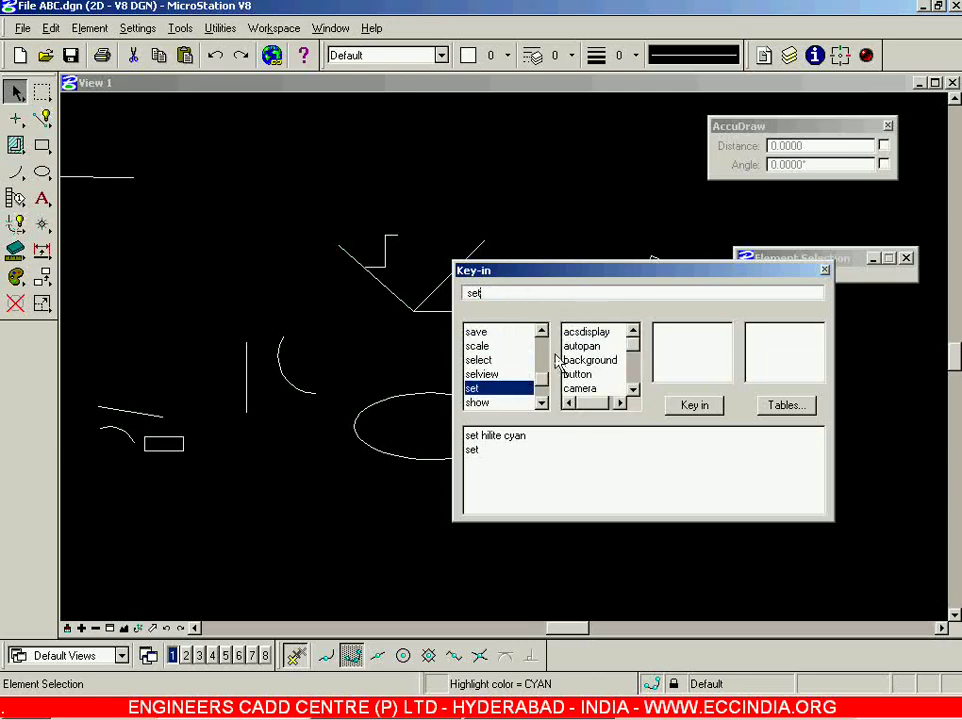
{"action": "type", "text": " hilite"}
{"action": "left_click", "coordinate": [585, 333]}
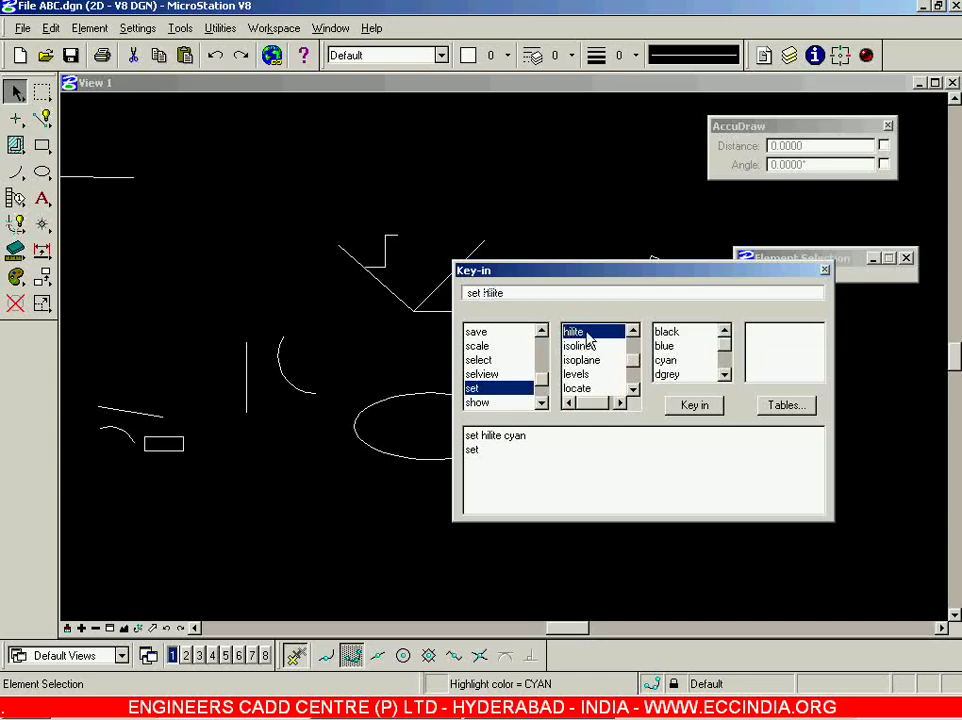
{"action": "left_click", "coordinate": [724, 373]}
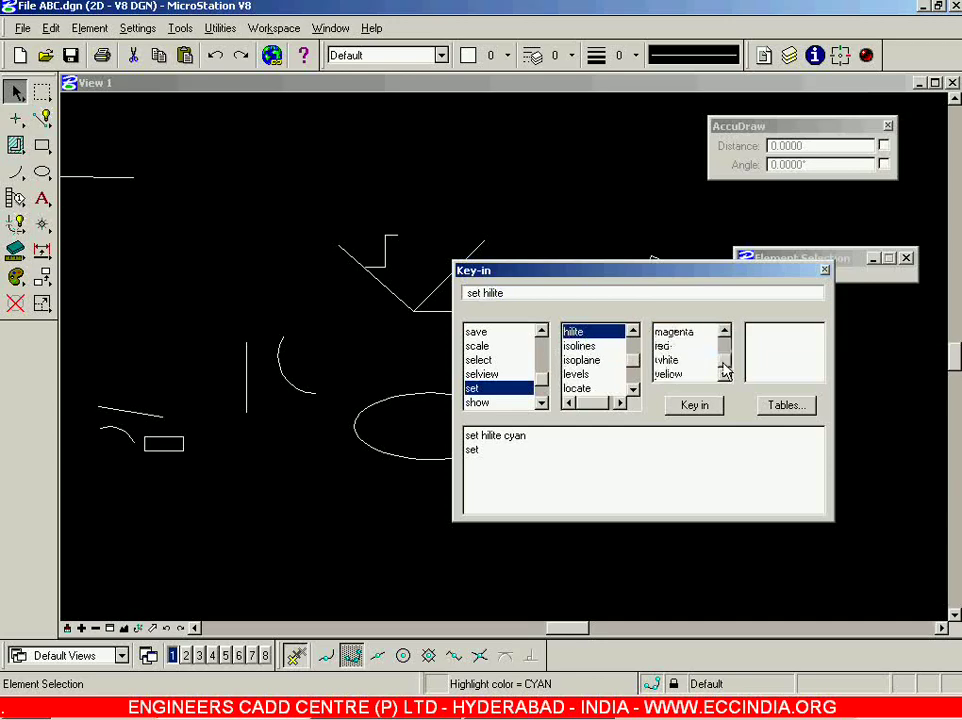
{"action": "left_click", "coordinate": [688, 333]}
{"action": "left_click", "coordinate": [695, 405]}
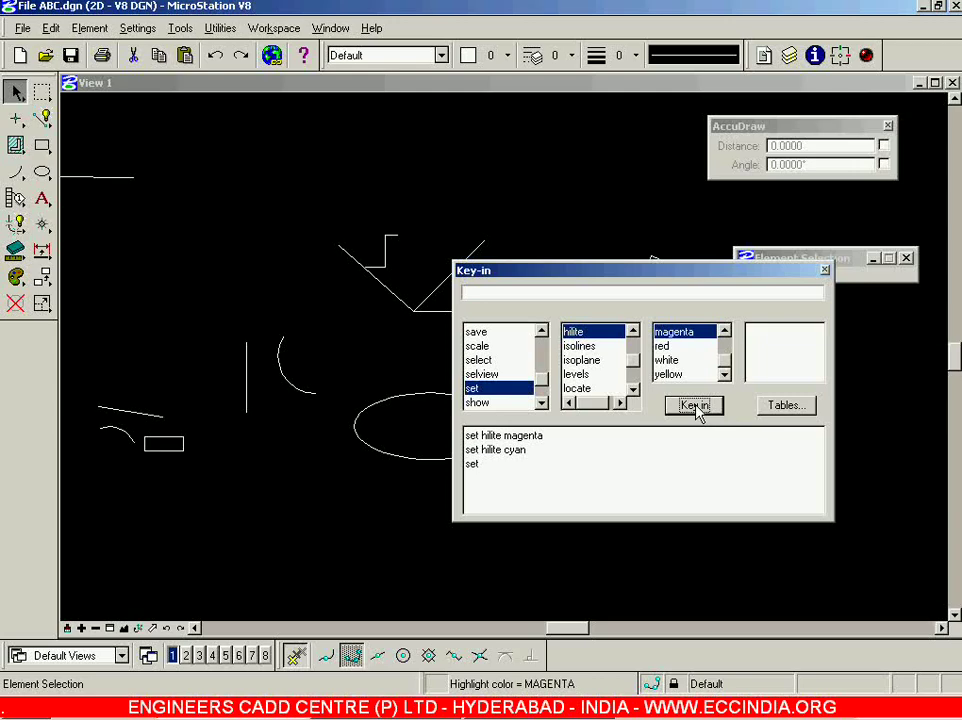
{"action": "left_click", "coordinate": [824, 270]}
Pick elements individually, including the arc and the vertical line, to check the magenta highlight, and clear the selection
{"action": "left_click", "coordinate": [668, 273]}
{"action": "left_click", "coordinate": [519, 414]}
{"action": "left_click", "coordinate": [302, 390]}
{"action": "left_click", "coordinate": [300, 370]}
{"action": "left_click", "coordinate": [250, 352]}
{"action": "left_click", "coordinate": [278, 300]}
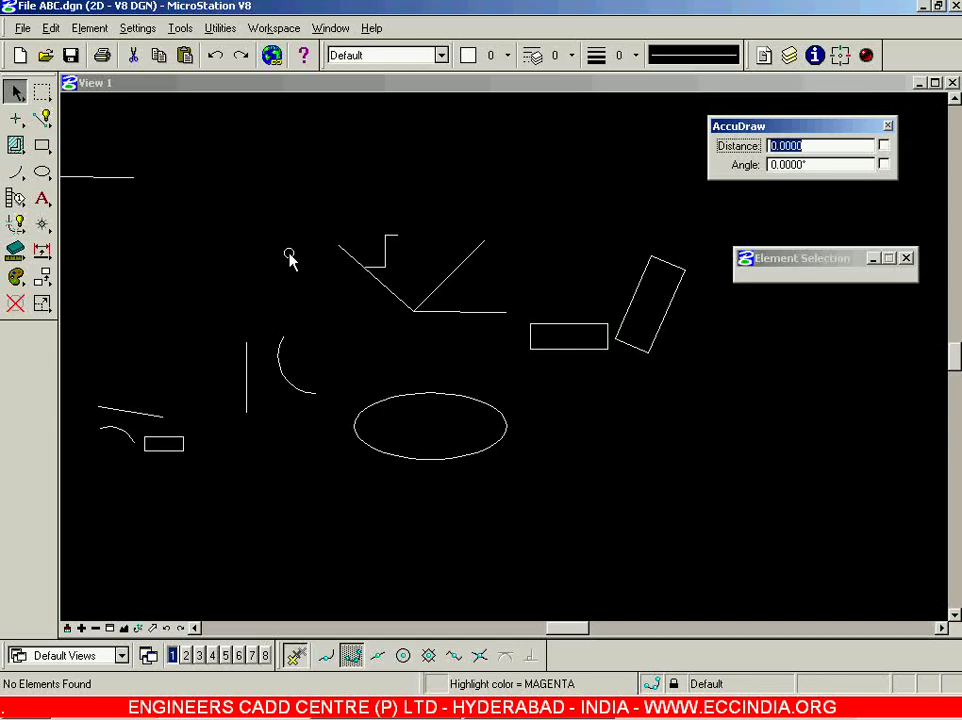
{"action": "scroll", "coordinate": [225, 258], "scroll_direction": "down", "scroll_amount": 2}
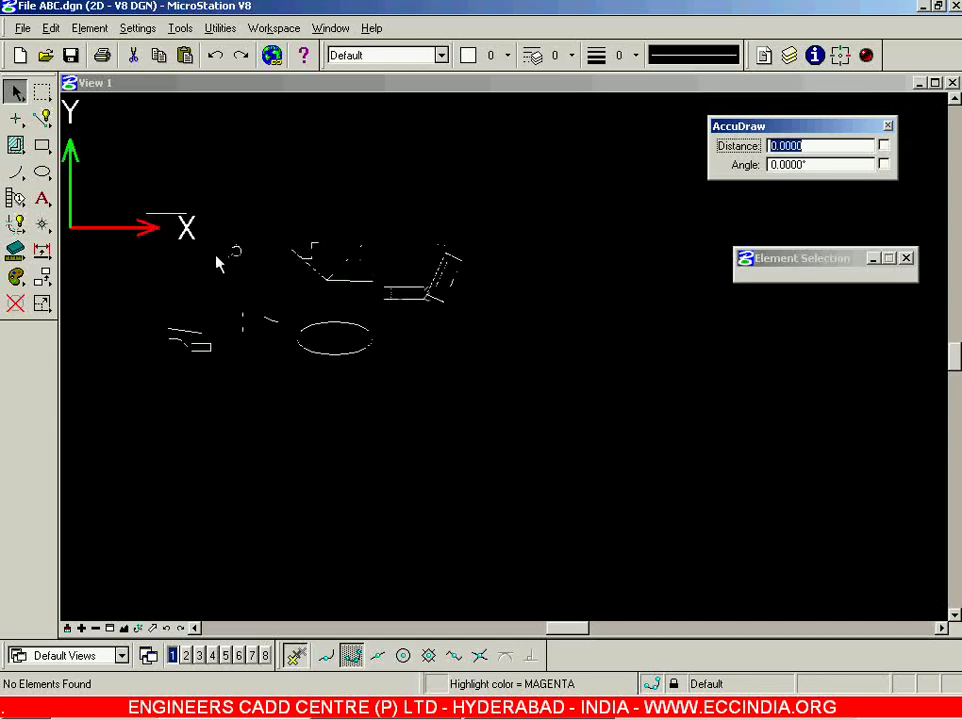
{"action": "scroll", "coordinate": [160, 263], "scroll_direction": "up", "scroll_amount": 2}
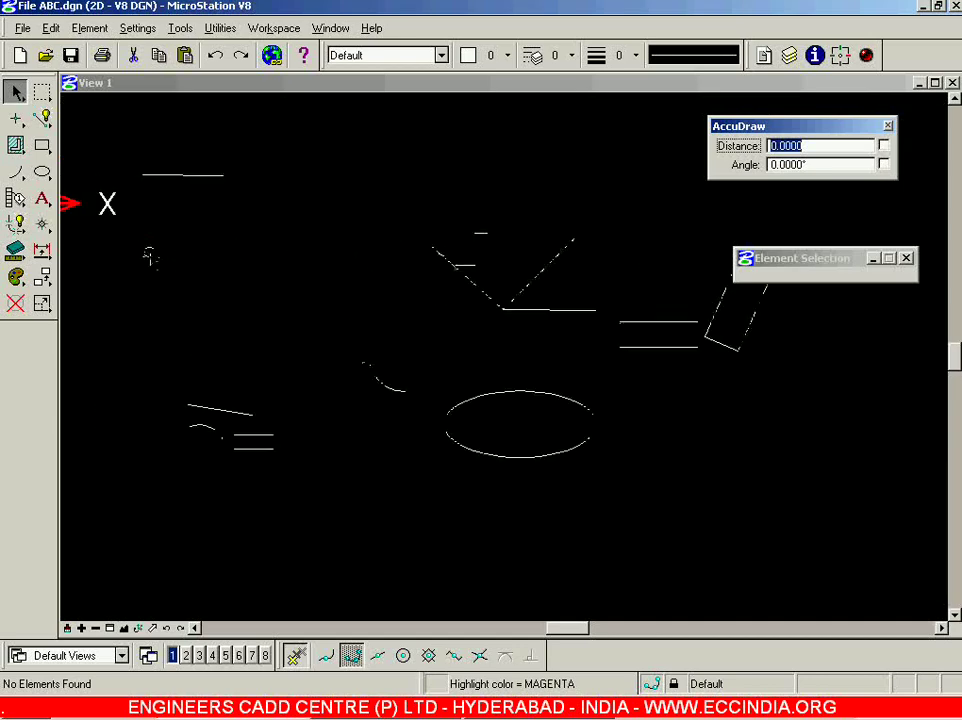